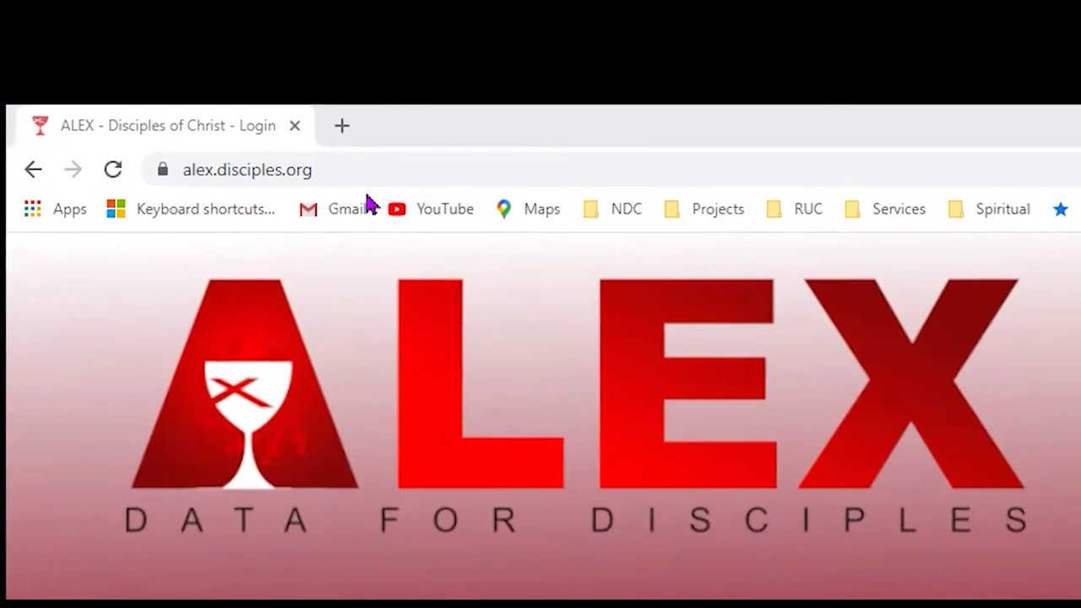
# - Confirm the address bar shows alex.disciples.org, then return to the login form
pyautogui.click(345, 152)
pyautogui.click(452, 217)
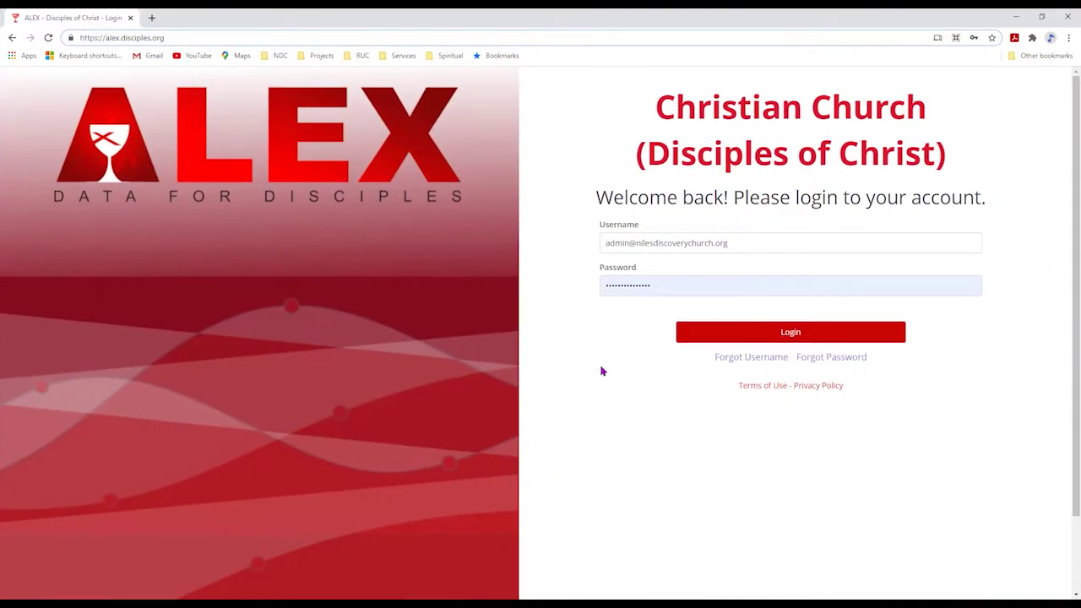
pyautogui.click(695, 446)
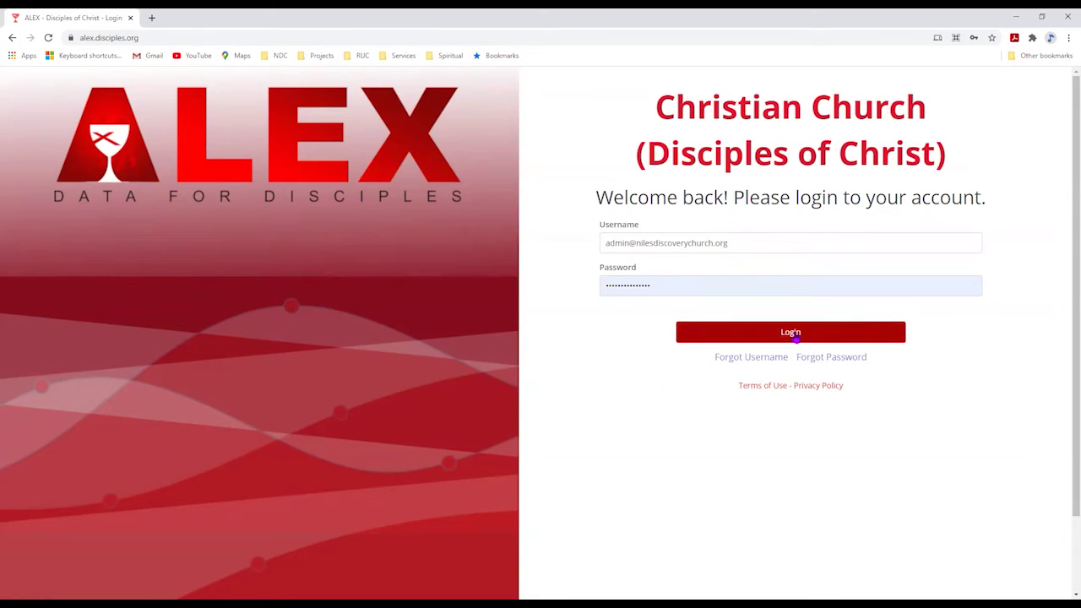
# - Log in to the church account and expand the sidebar to show section names
pyautogui.click(795, 337)
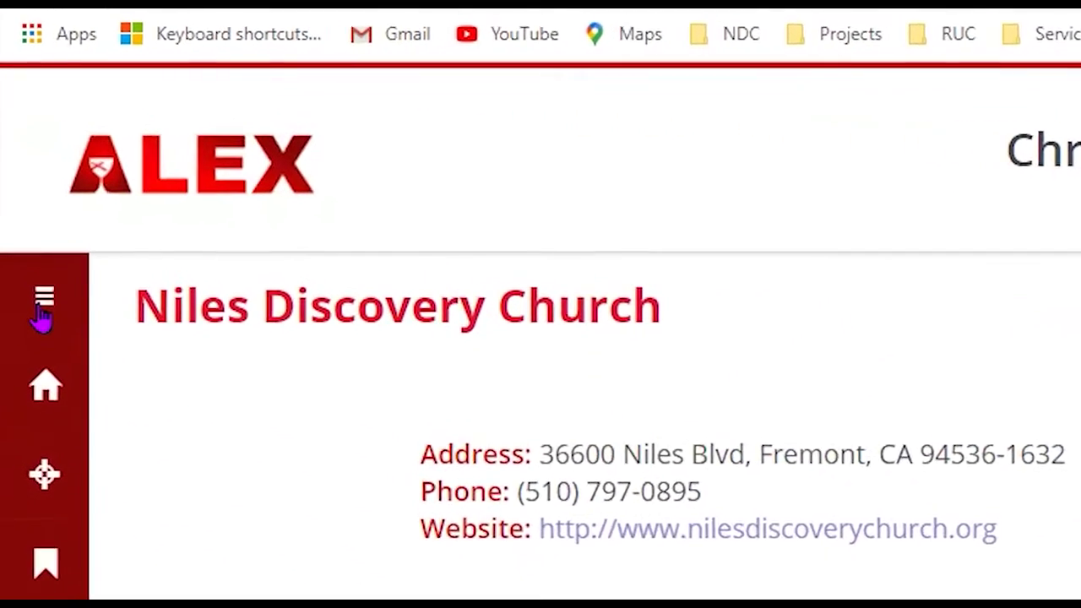
pyautogui.click(29, 224)
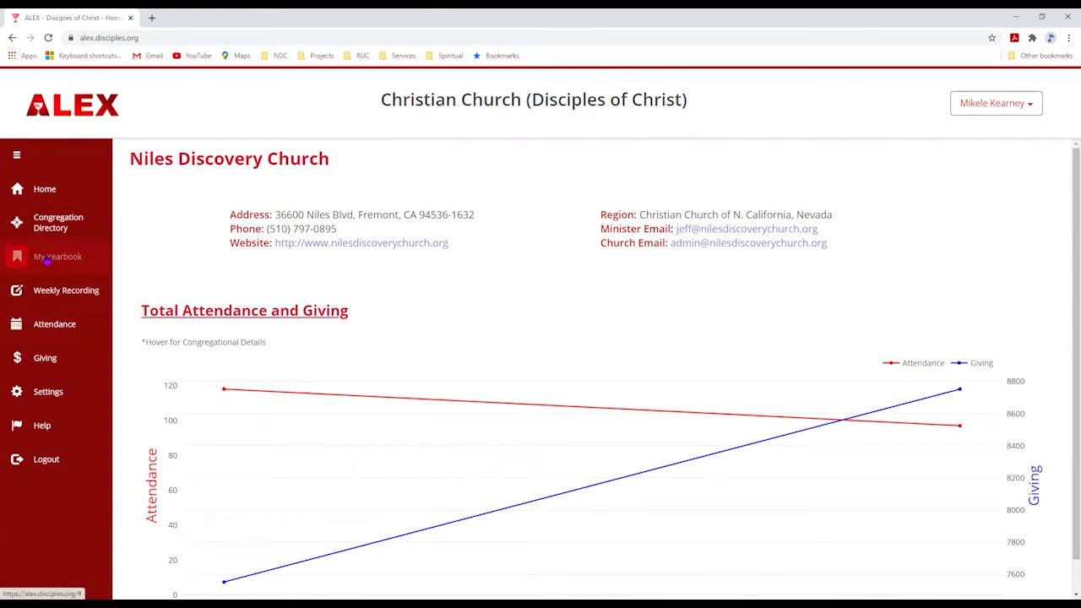
# - Open My Yearbook for Niles Discovery Church and scroll through its General Staff table
pyautogui.click(46, 258)
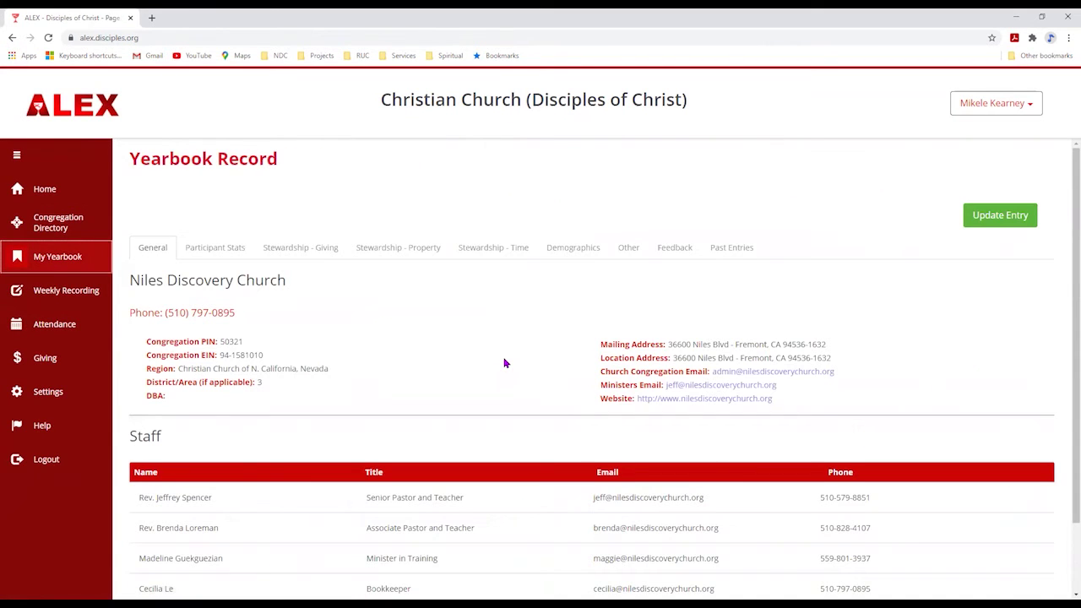
pyautogui.scroll(-1, 608, 363)
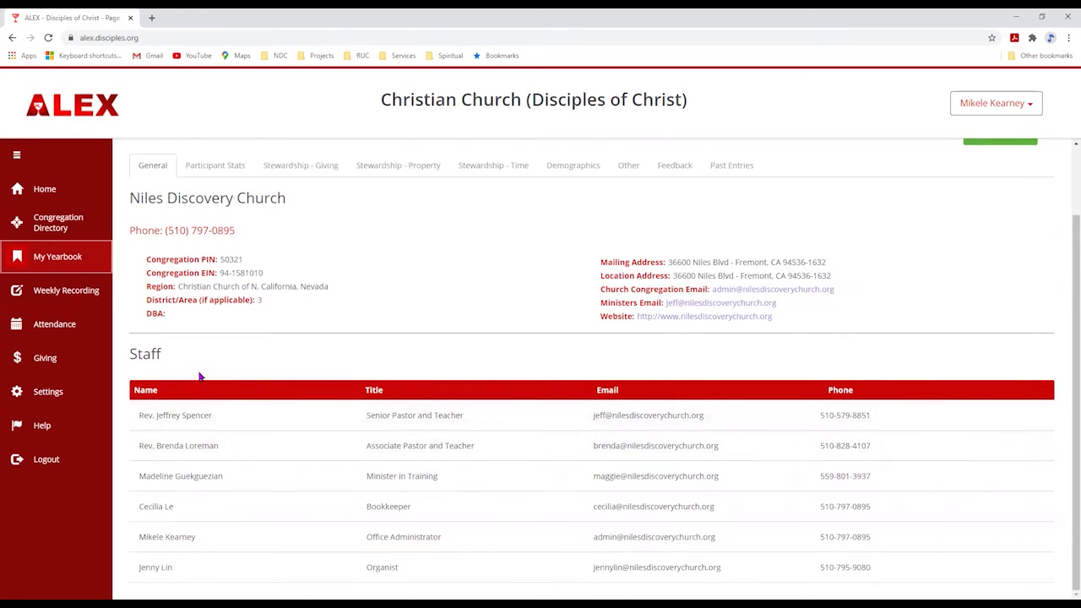
pyautogui.scroll(1, 258, 364)
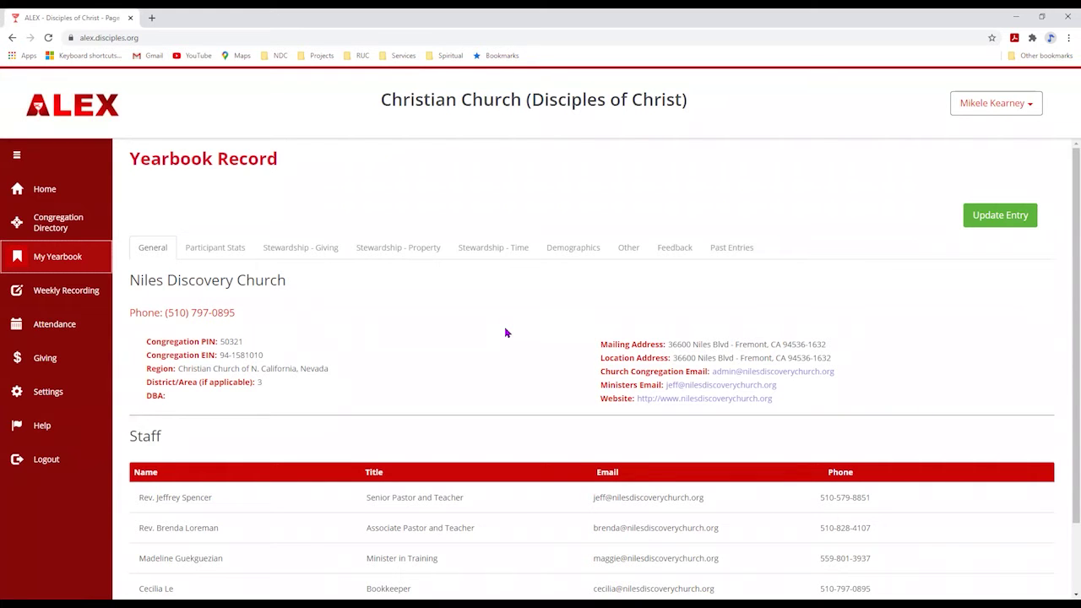
# - Browse the Participant Stats, Stewardship, Demographics, Other and Past Entries tabs, then start a new entry from General
pyautogui.click(219, 257)
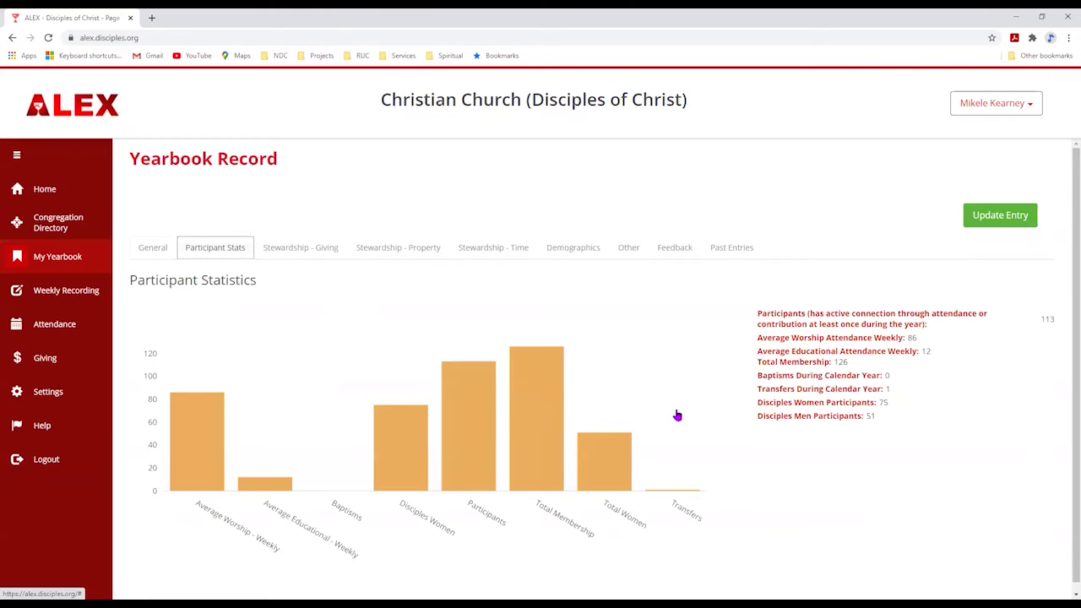
pyautogui.click(296, 251)
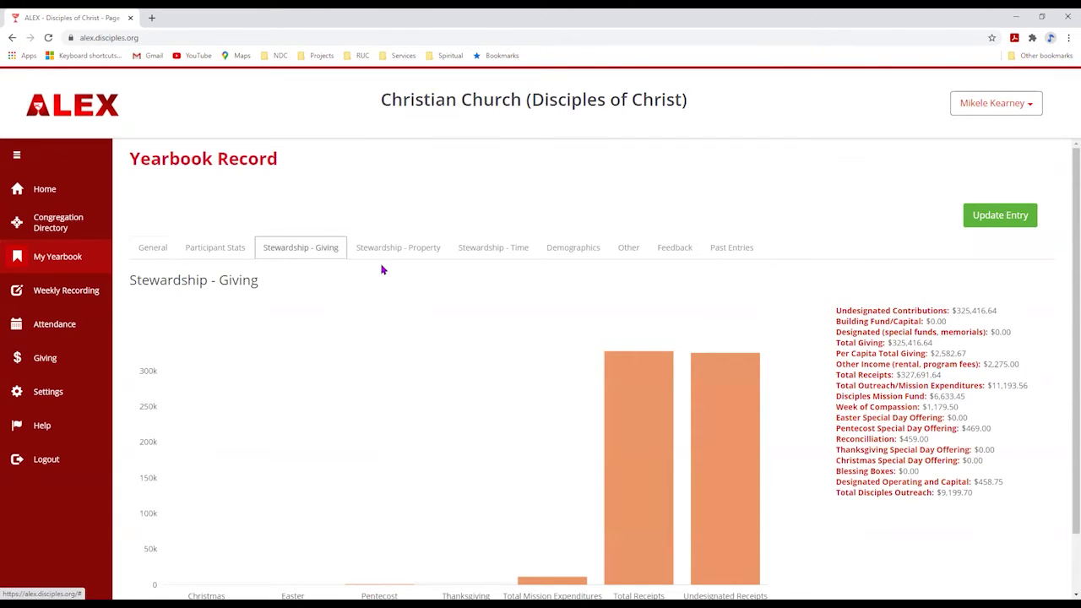
pyautogui.click(393, 251)
pyautogui.click(572, 250)
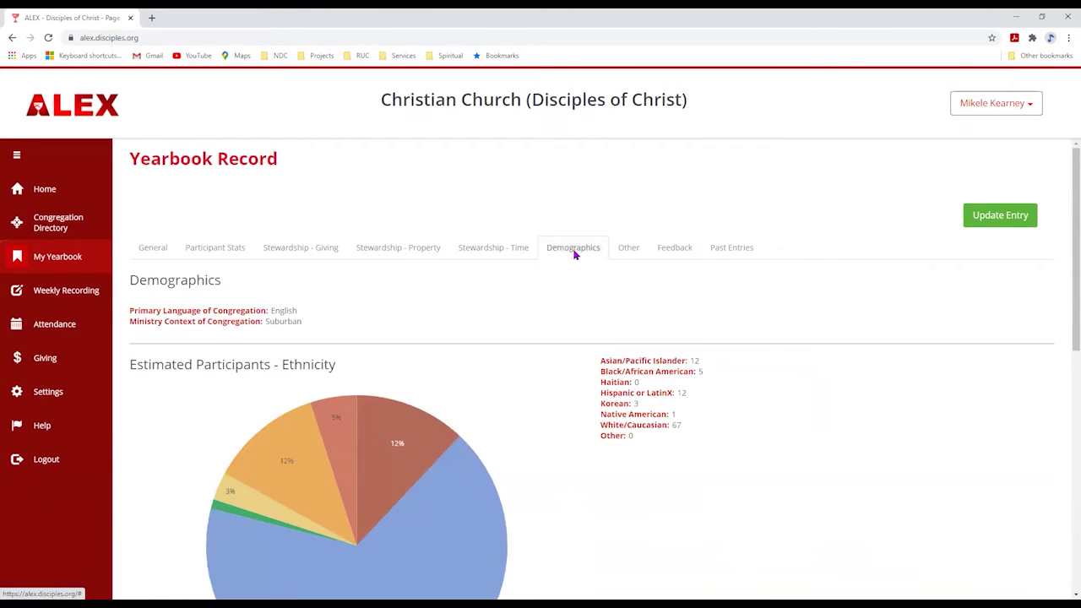
pyautogui.click(628, 250)
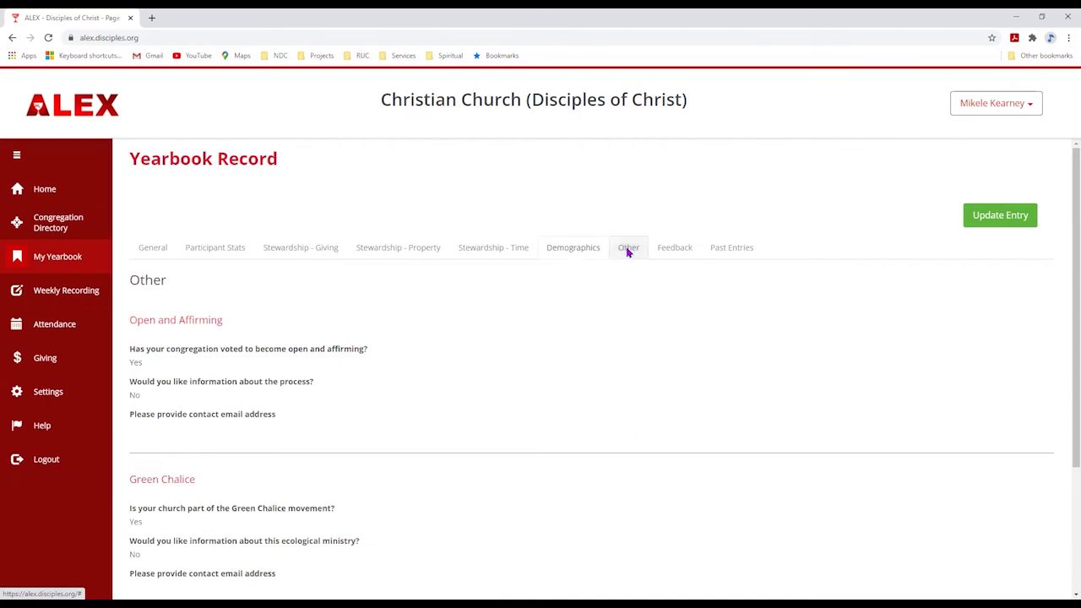
pyautogui.click(675, 250)
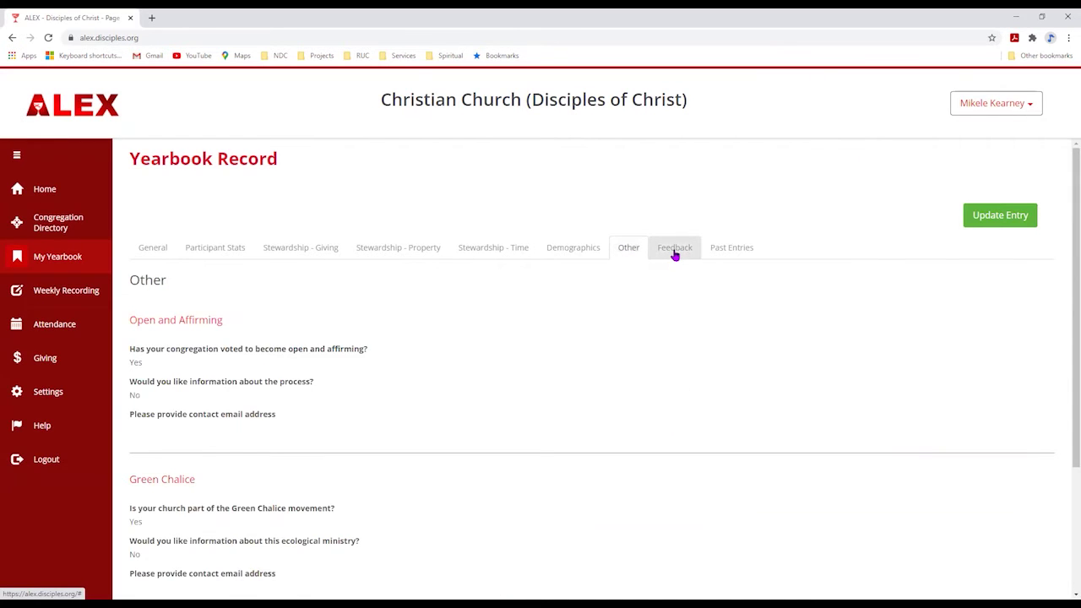
pyautogui.click(152, 250)
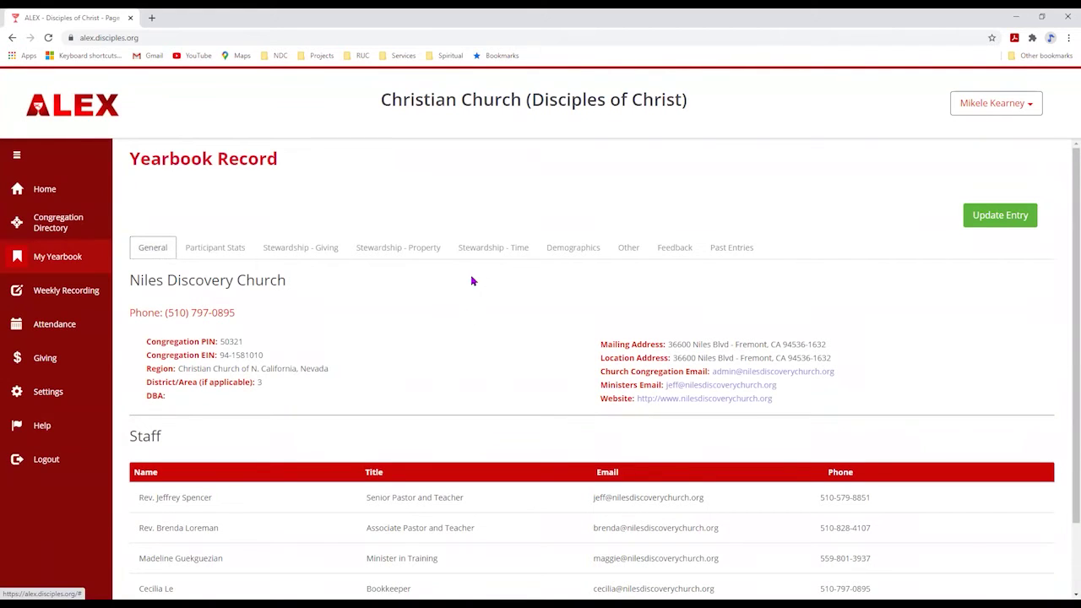
pyautogui.click(1000, 218)
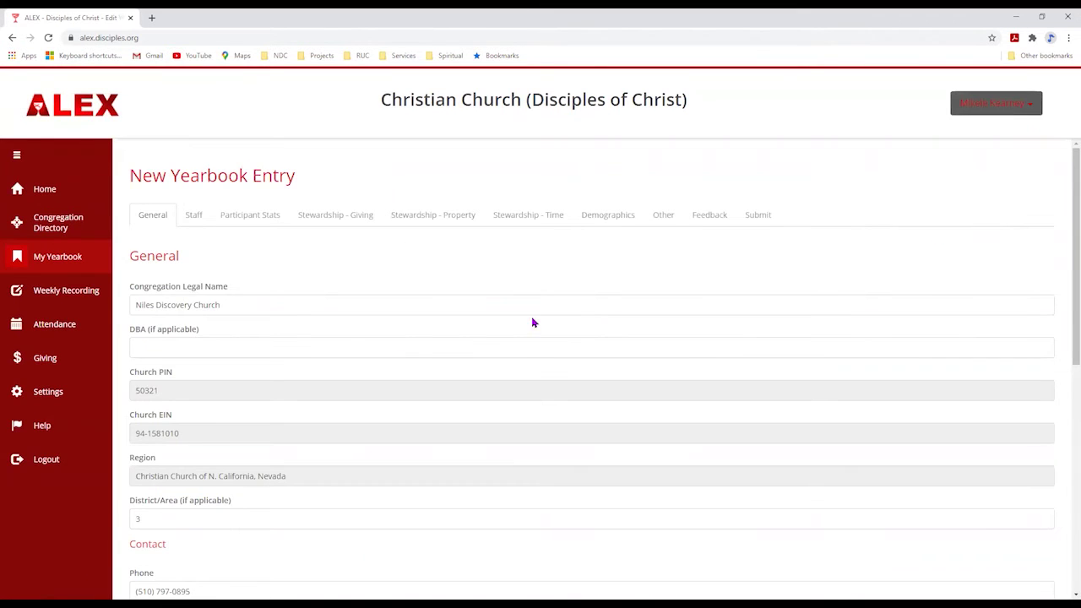
# - Scroll through the new entry's General section, checking District/Area reads 3 and the contact details
pyautogui.scroll(-5, 519, 305)
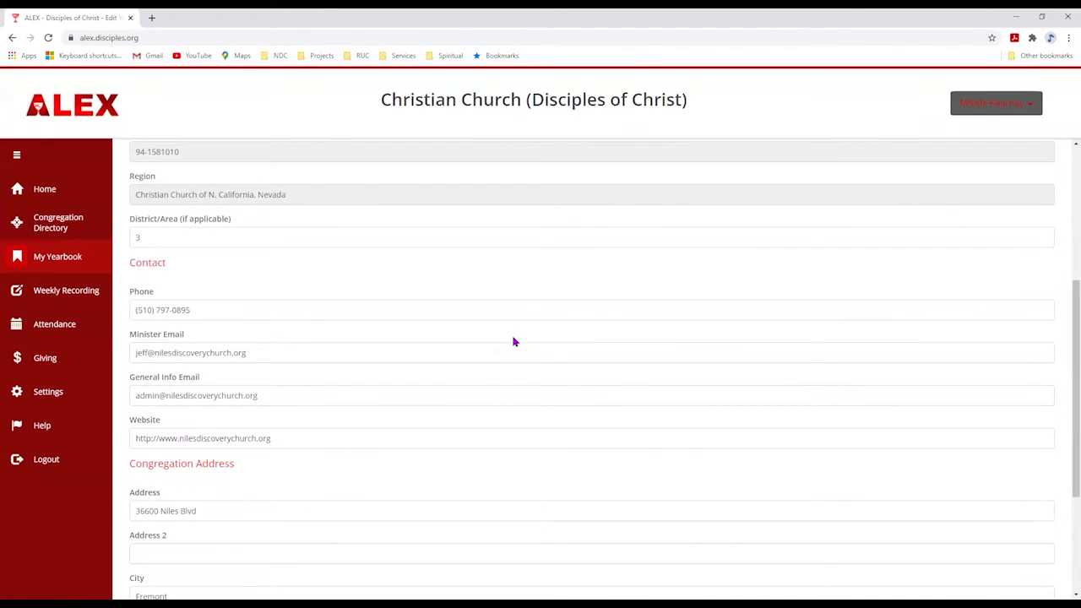
pyautogui.scroll(5, 295, 372)
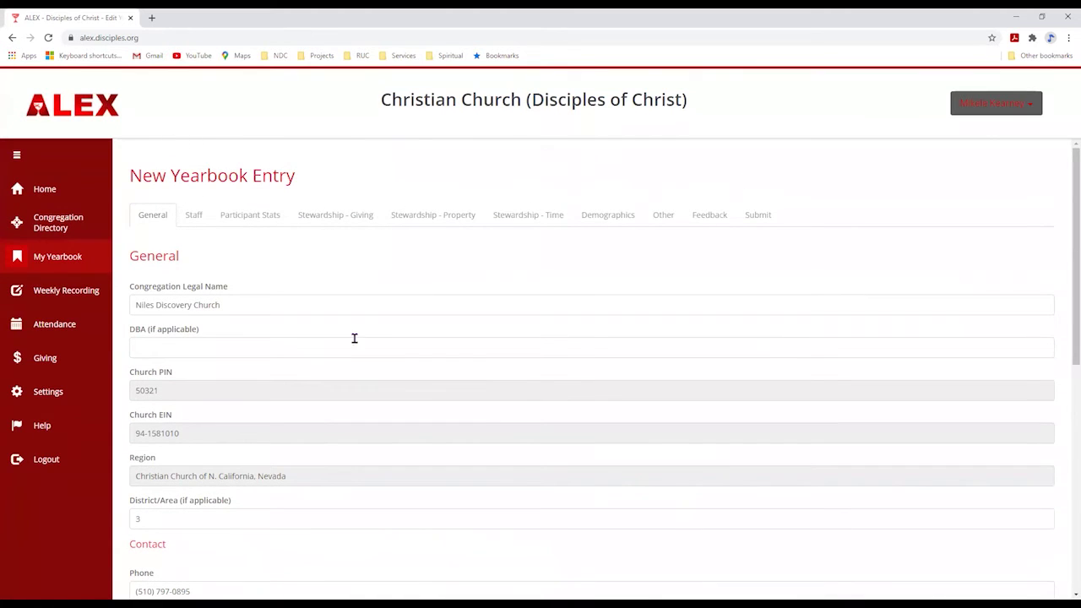
pyautogui.scroll(-2, 482, 310)
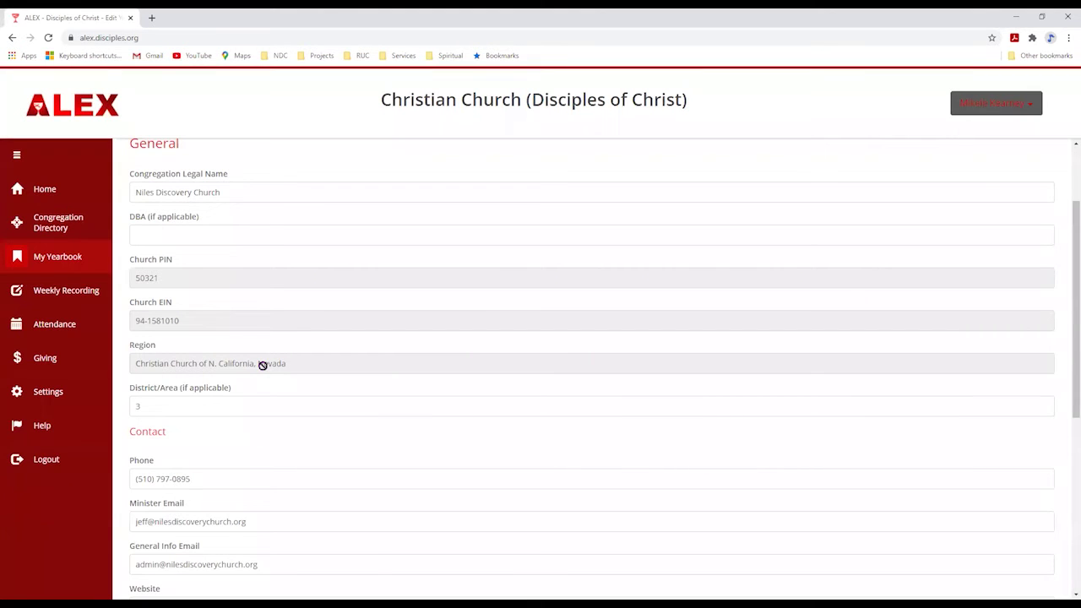
pyautogui.scroll(-1, 261, 444)
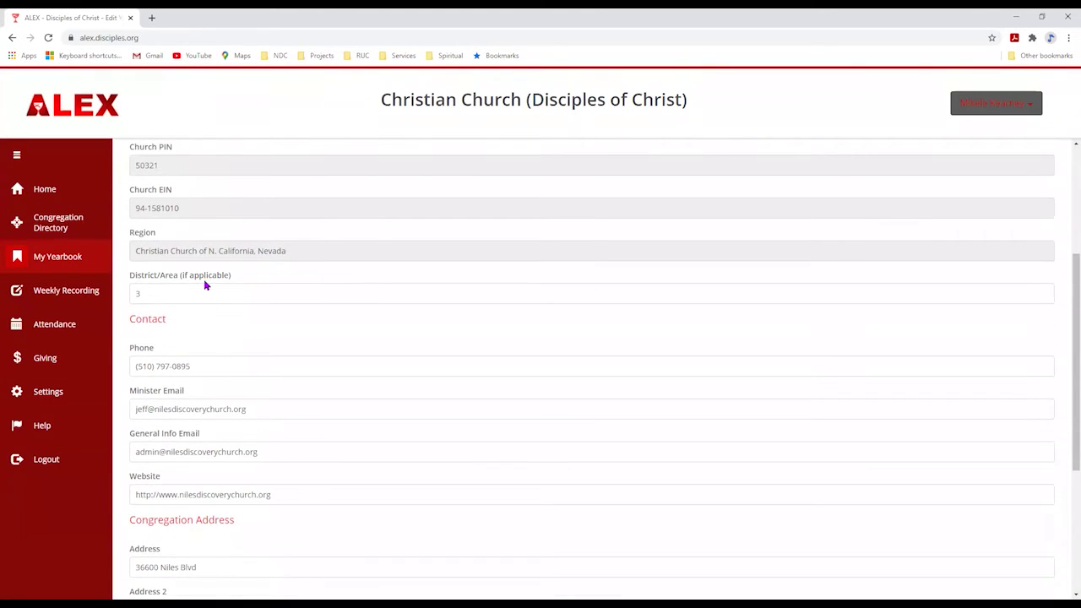
pyautogui.click(196, 293)
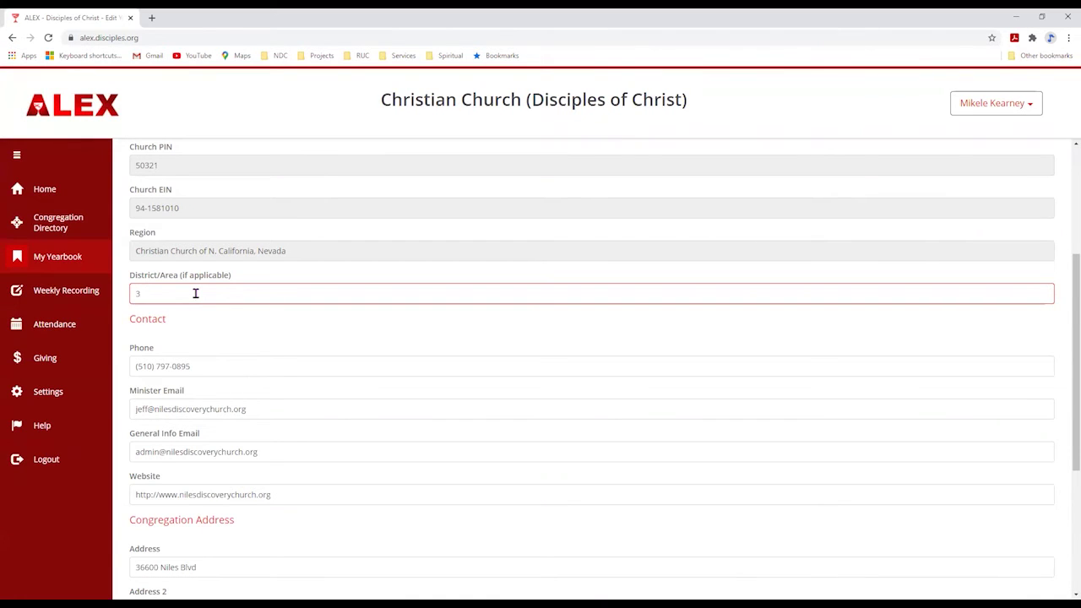
pyautogui.scroll(3, 363, 302)
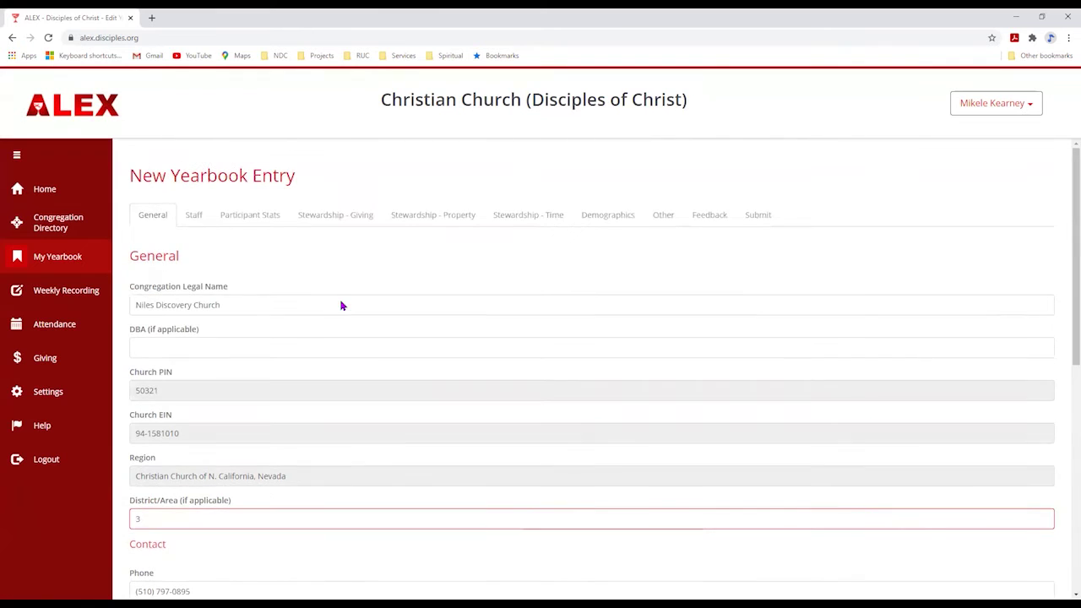
# - Review the six Staff rows, leaving the Senior Pastor title unchanged, then go to Participant Stats
pyautogui.click(192, 218)
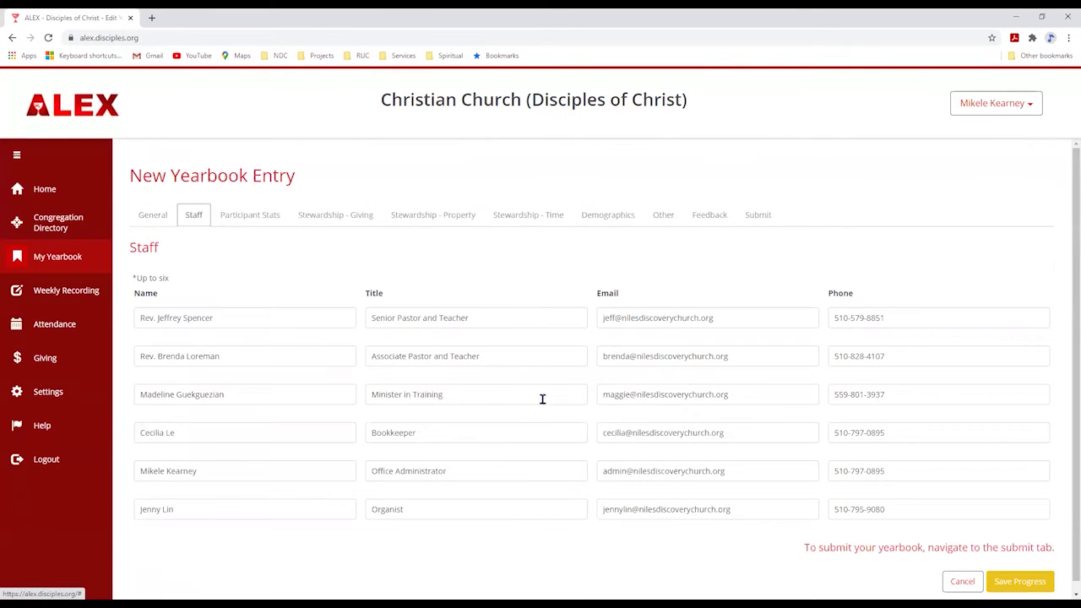
pyautogui.scroll(-1, 570, 398)
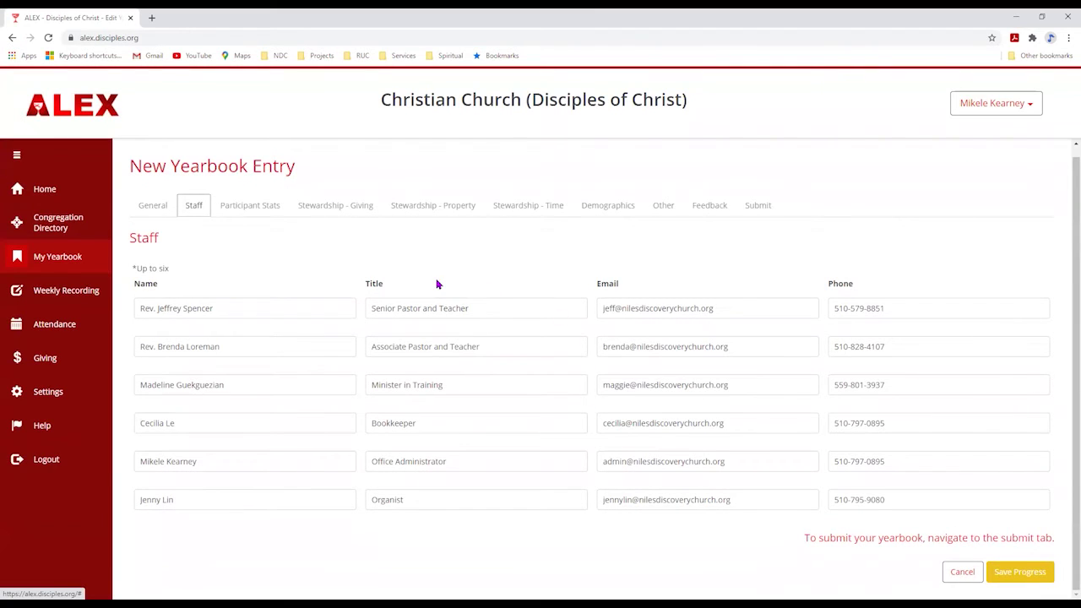
pyautogui.click(493, 317)
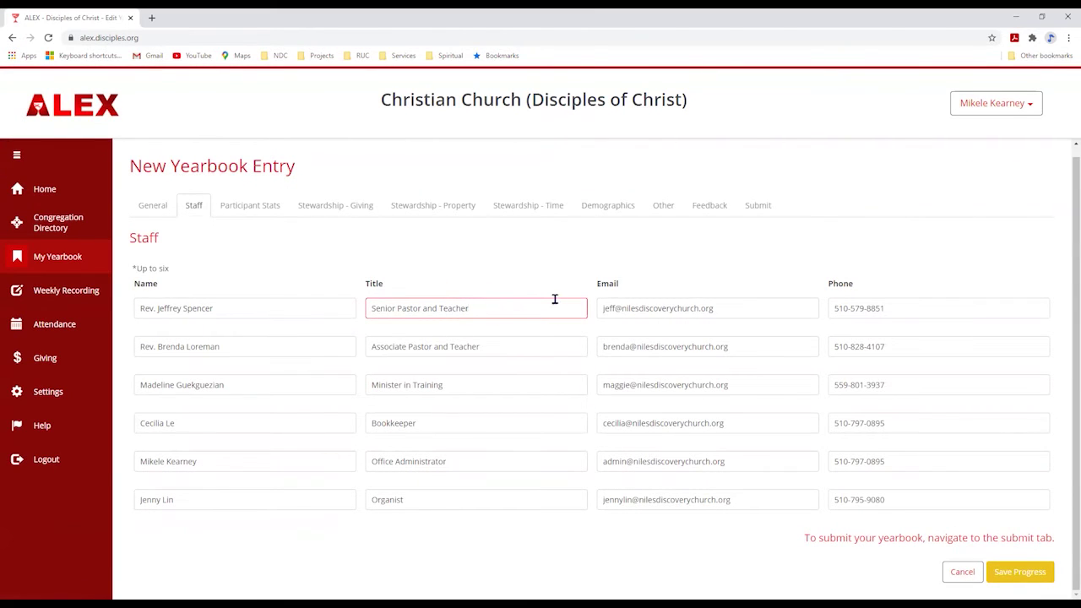
pyautogui.write('jfjf')
pyautogui.press('BackSpace')
pyautogui.press('BackSpace')
pyautogui.press('BackSpace')
pyautogui.click(244, 211)
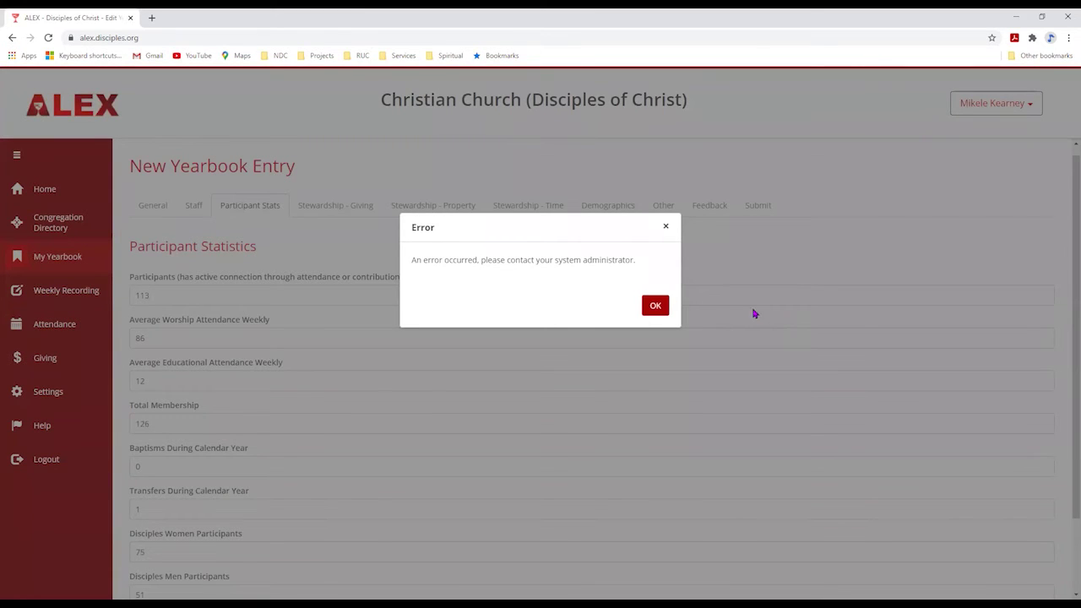
# - Dismiss the Error dialog and scroll through the Participant Statistics figures
pyautogui.click(655, 306)
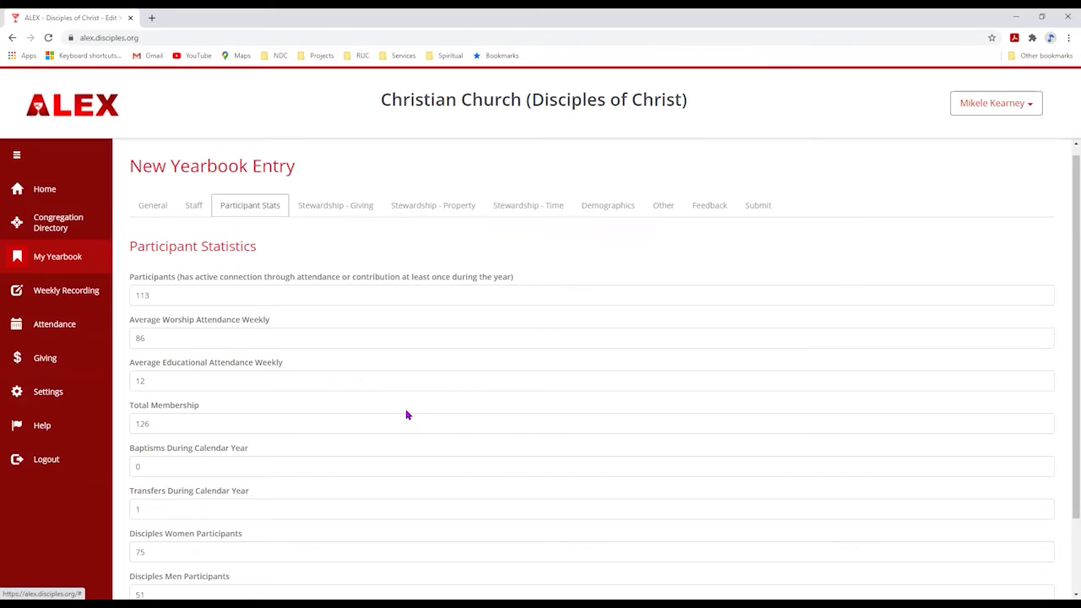
pyautogui.scroll(-2, 244, 380)
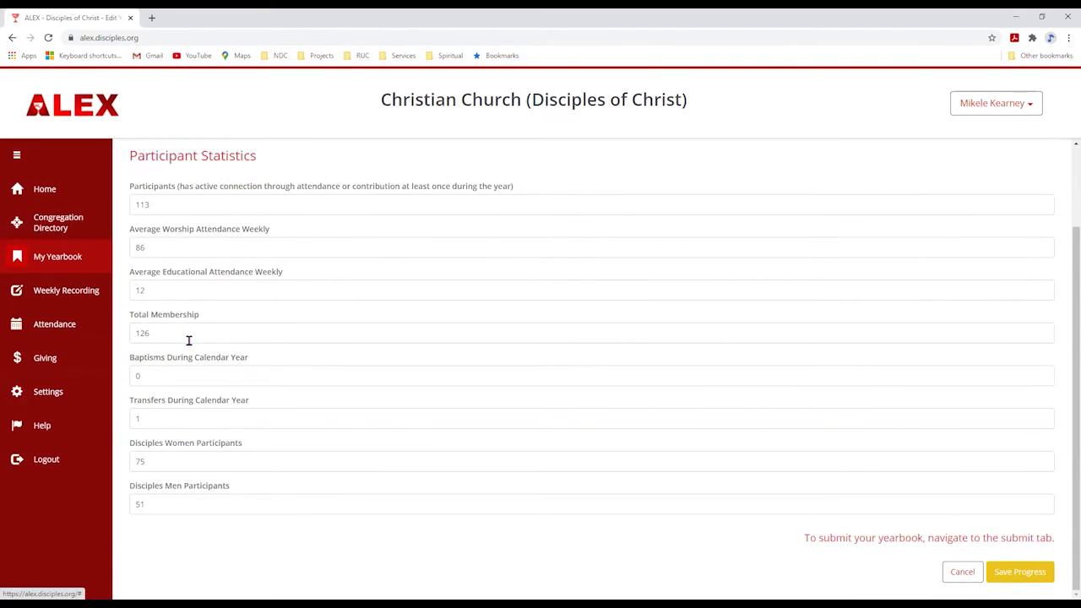
pyautogui.scroll(1, 189, 340)
# - Open Stewardship - Giving and review its undesignated contributions and total receipts
pyautogui.click(176, 388)
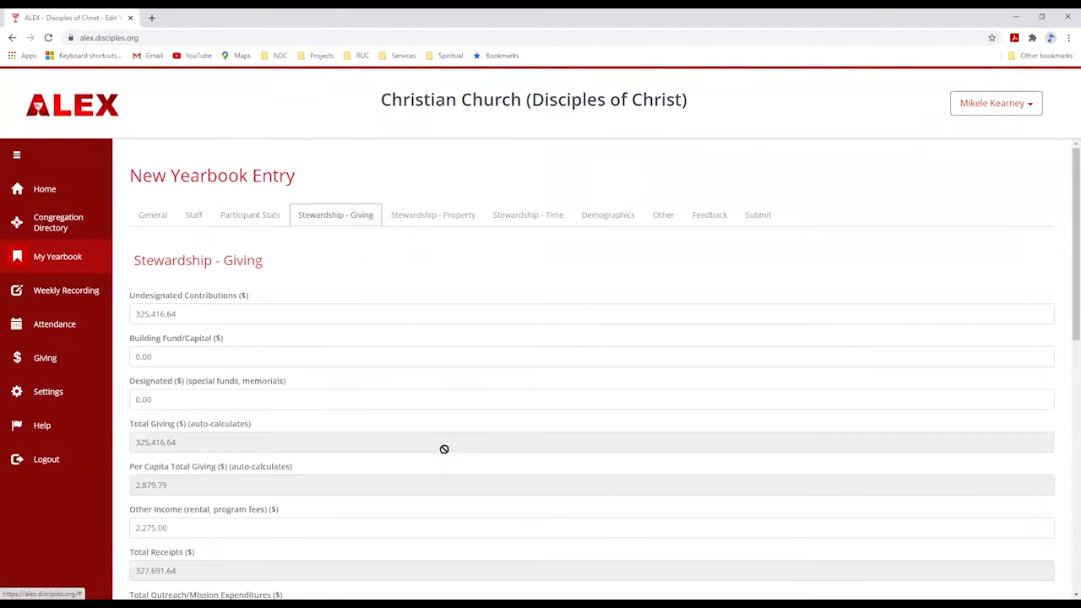
pyautogui.scroll(-3, 526, 381)
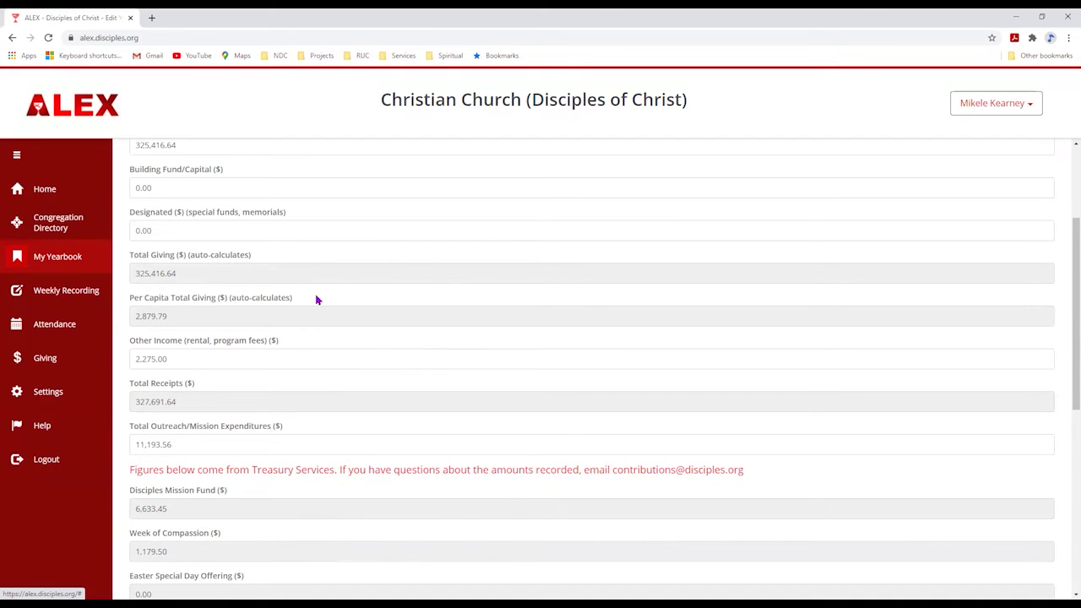
pyautogui.scroll(2, 313, 297)
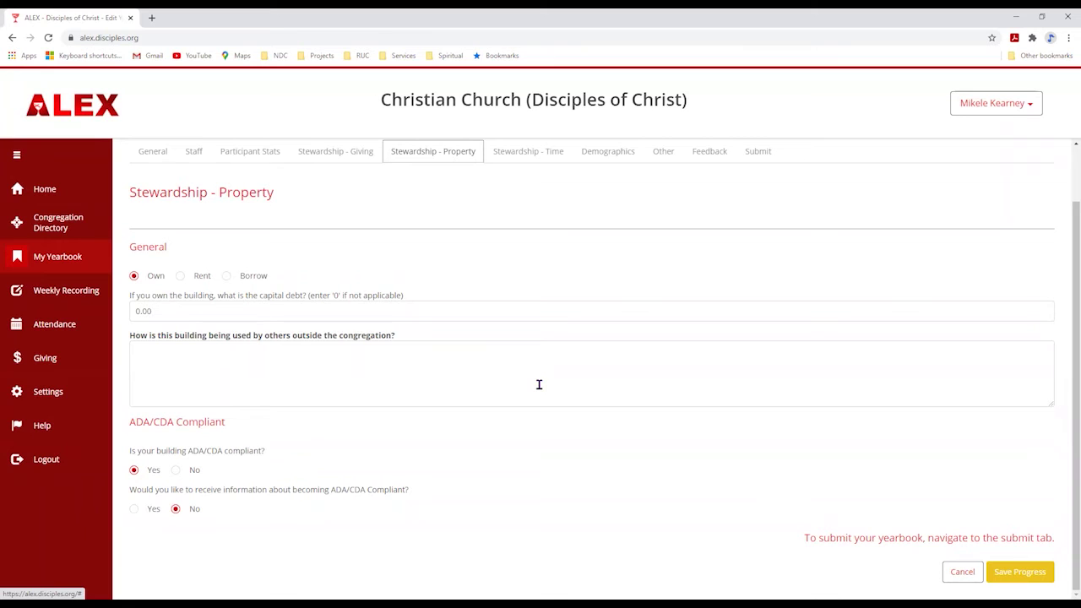
# - Open Stewardship - Time and look over its mission participant numbers
pyautogui.click(528, 151)
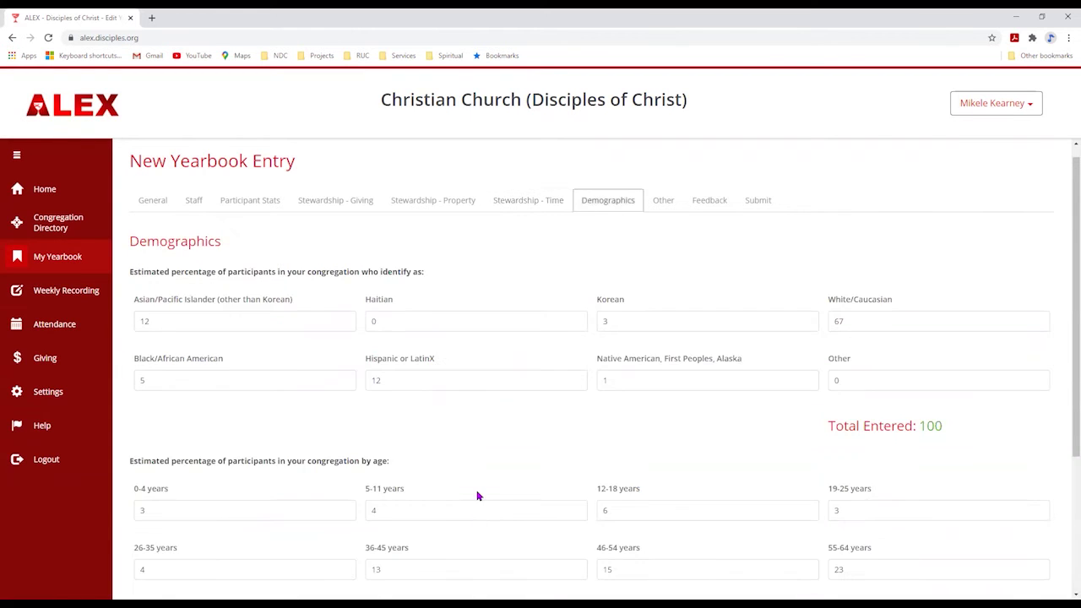
pyautogui.scroll(-3, 491, 498)
pyautogui.scroll(2, 491, 498)
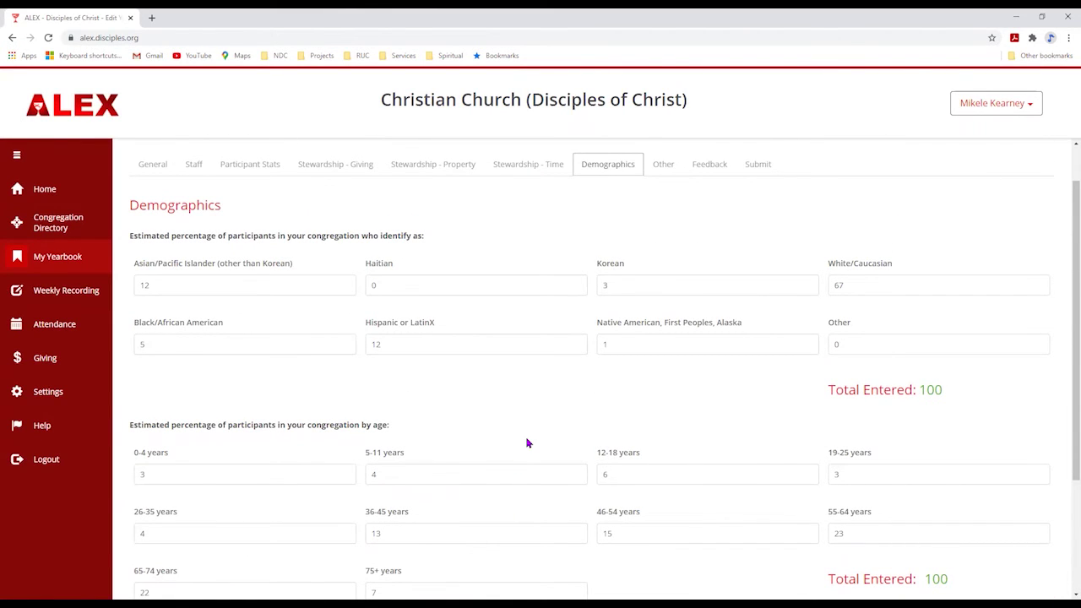
# - Scroll down through the Demographics ethnicity and age percentages
pyautogui.scroll(-2, 528, 440)
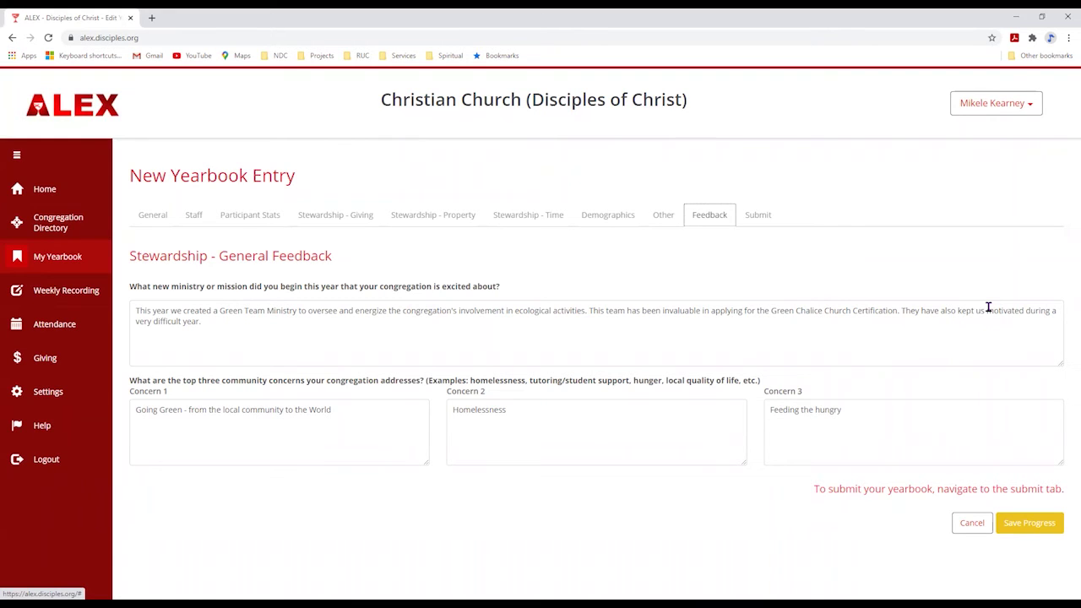
# - Look over the yearbook Submit fields without submitting, then return to the Home chart page
pyautogui.click(759, 214)
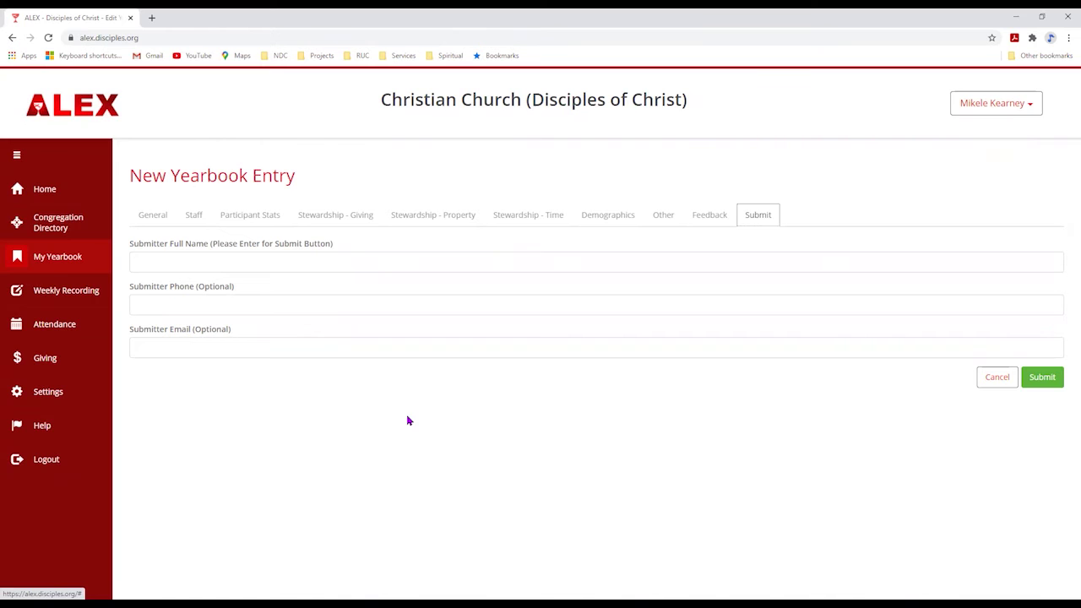
pyautogui.click(51, 198)
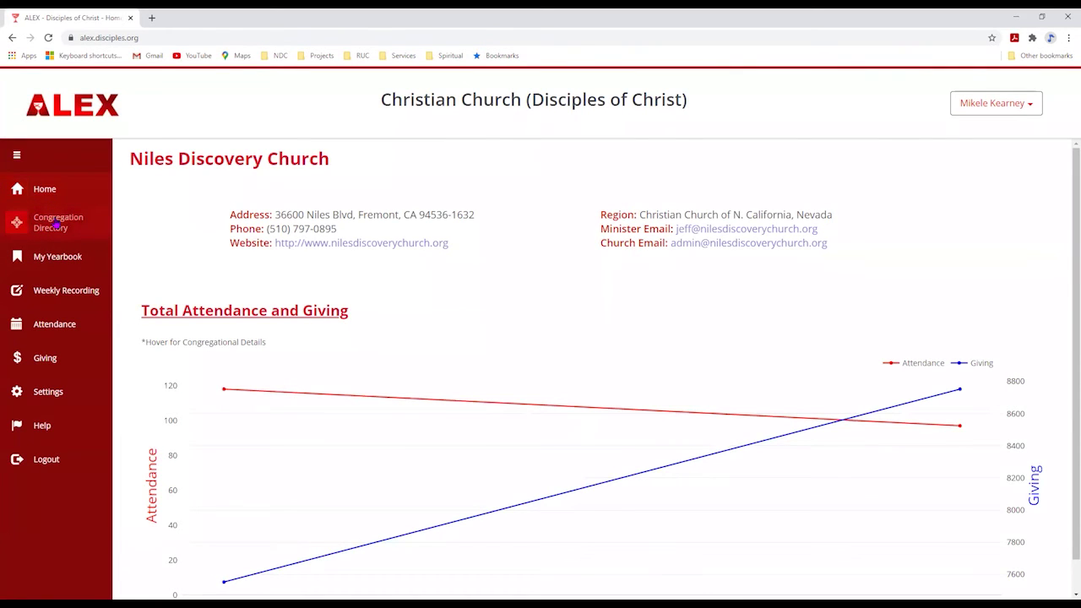
# - Browse the Congregation Directory's city, state and region listing, then head to the yearbook area
pyautogui.click(56, 226)
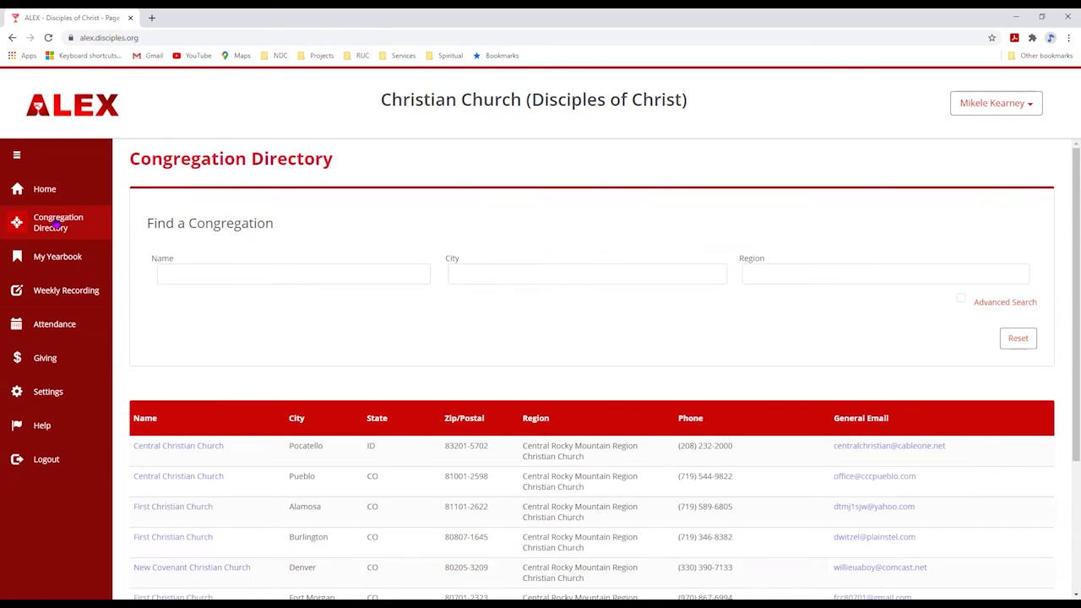
pyautogui.click(60, 258)
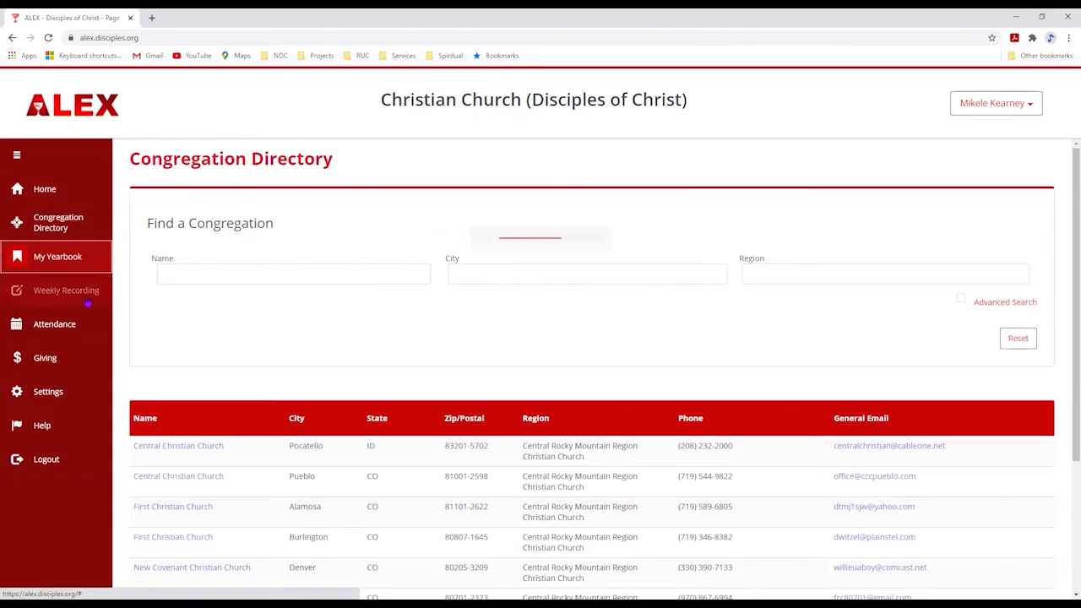
# - Open the Weekly Recording entries list and start a blank new weekly entry with Add Entry
pyautogui.click(84, 294)
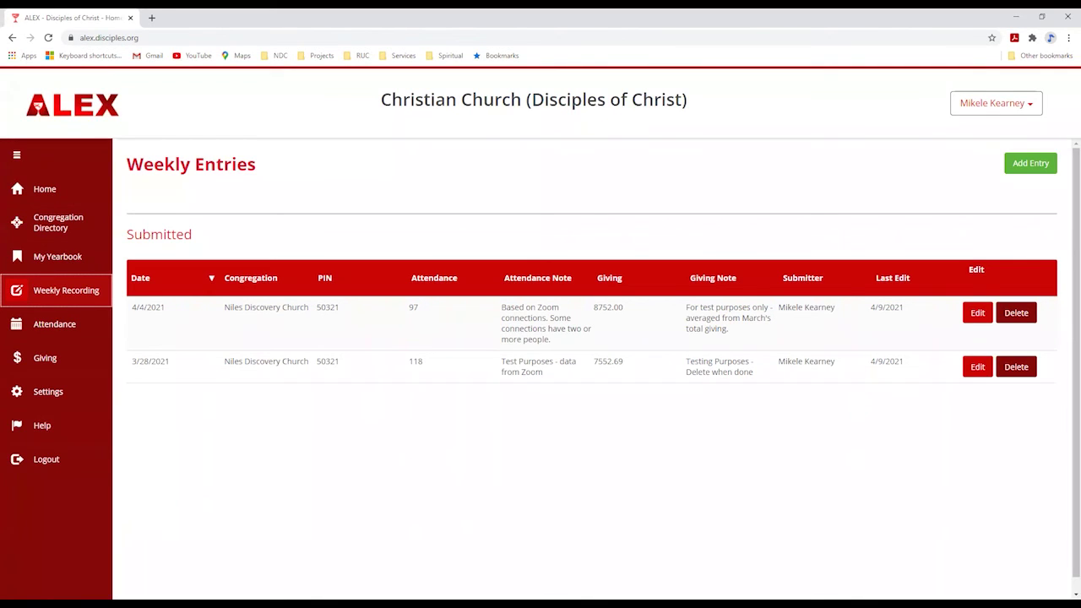
pyautogui.click(1044, 169)
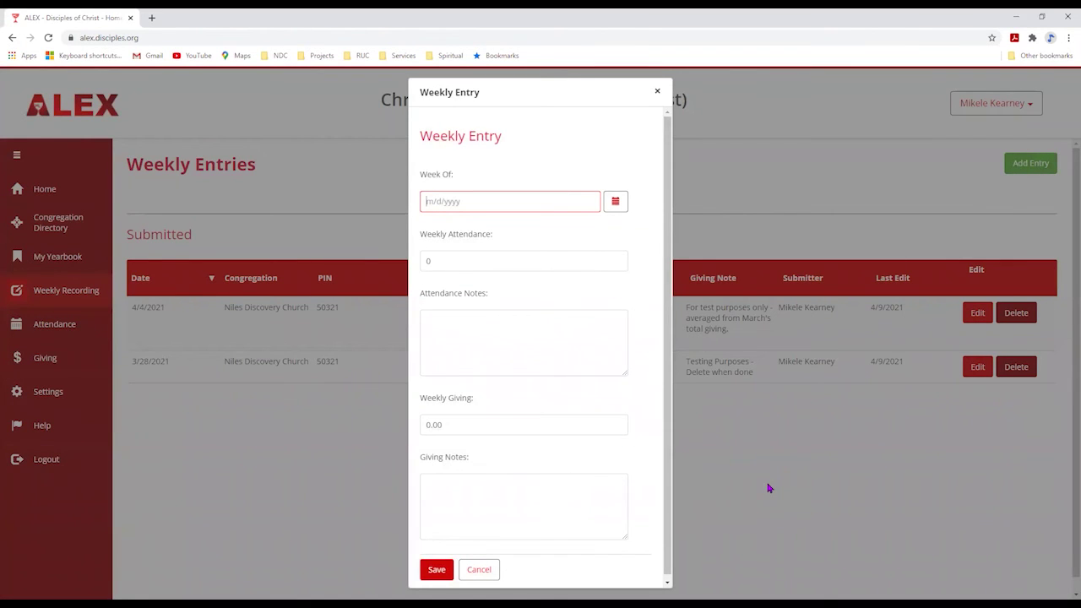
# - Set the Week Of date to March 21, 2021 from the calendar
pyautogui.click(616, 202)
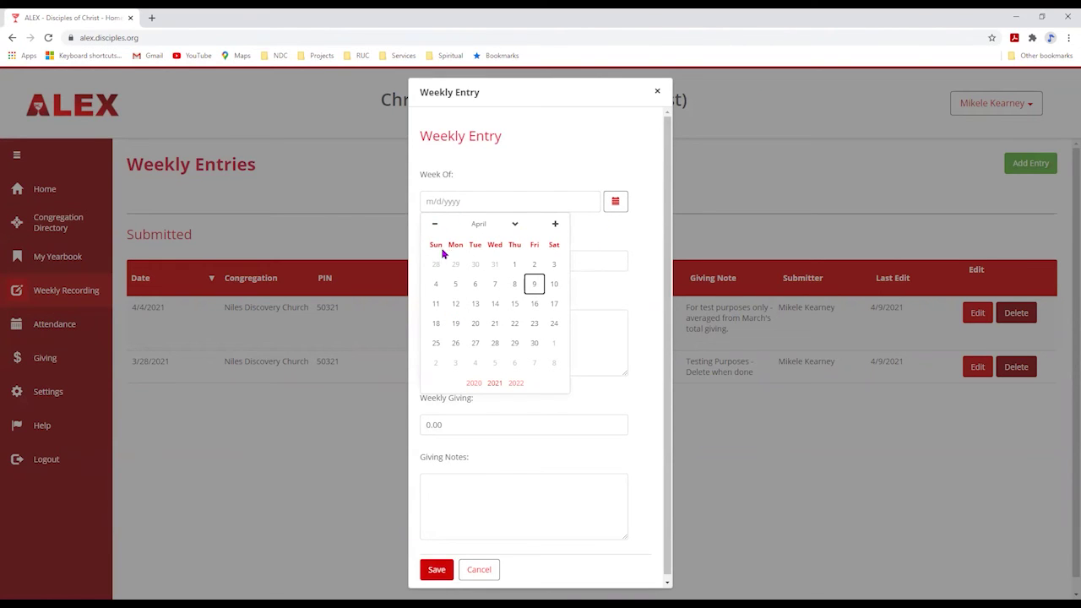
pyautogui.click(434, 226)
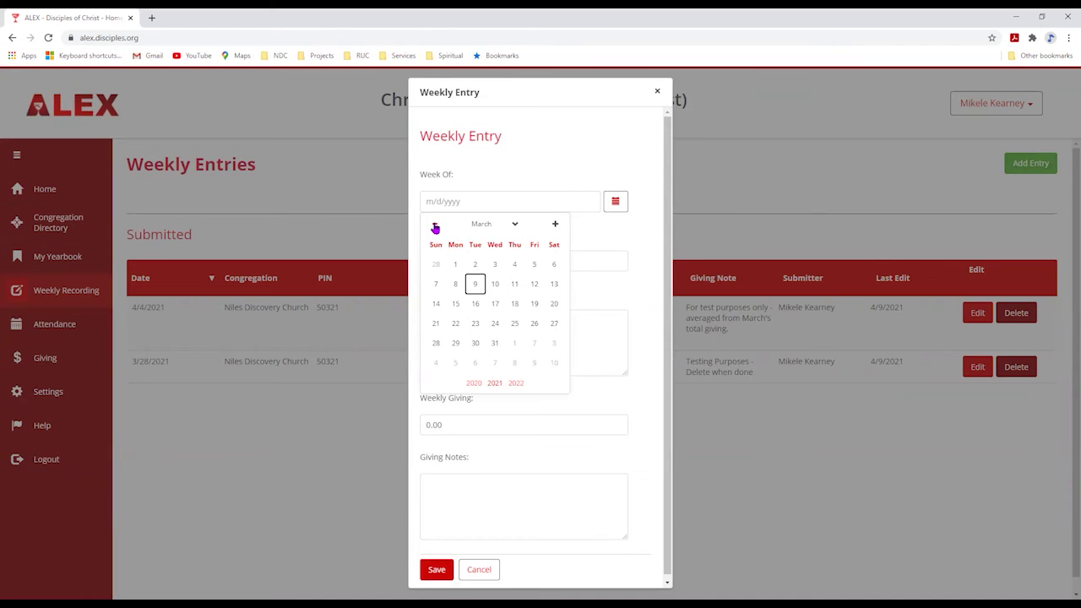
pyautogui.click(433, 325)
# - Enter attendance 102 with note 'Test' and giving 12000 with note 'Test only', then save
pyautogui.click(471, 266)
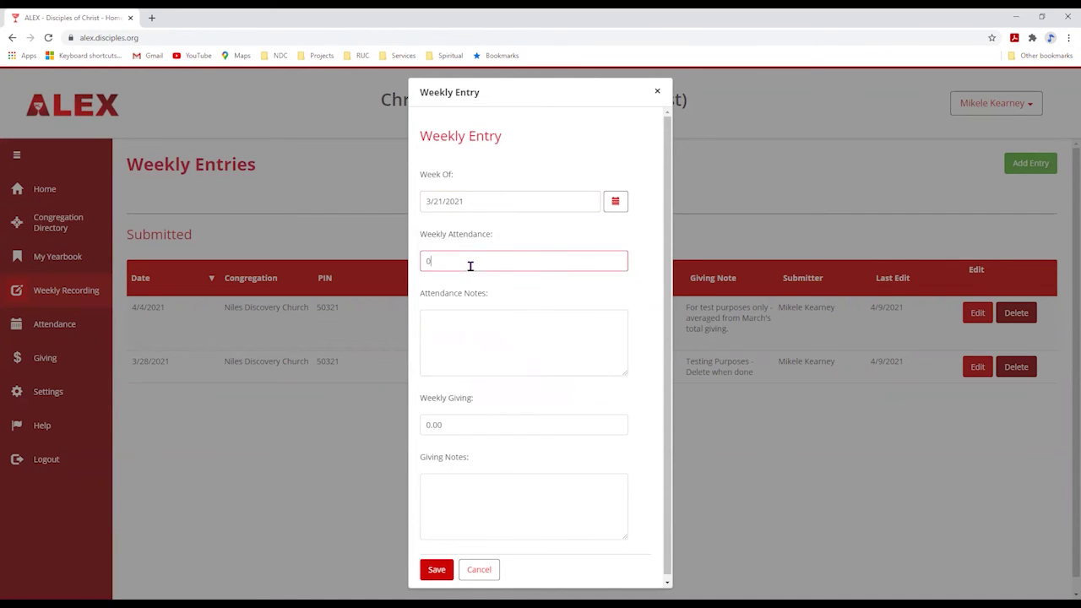
pyautogui.moveTo(415, 258); pyautogui.dragTo(441, 291)
pyautogui.write('102')
pyautogui.press('Tab')
pyautogui.write('Test')
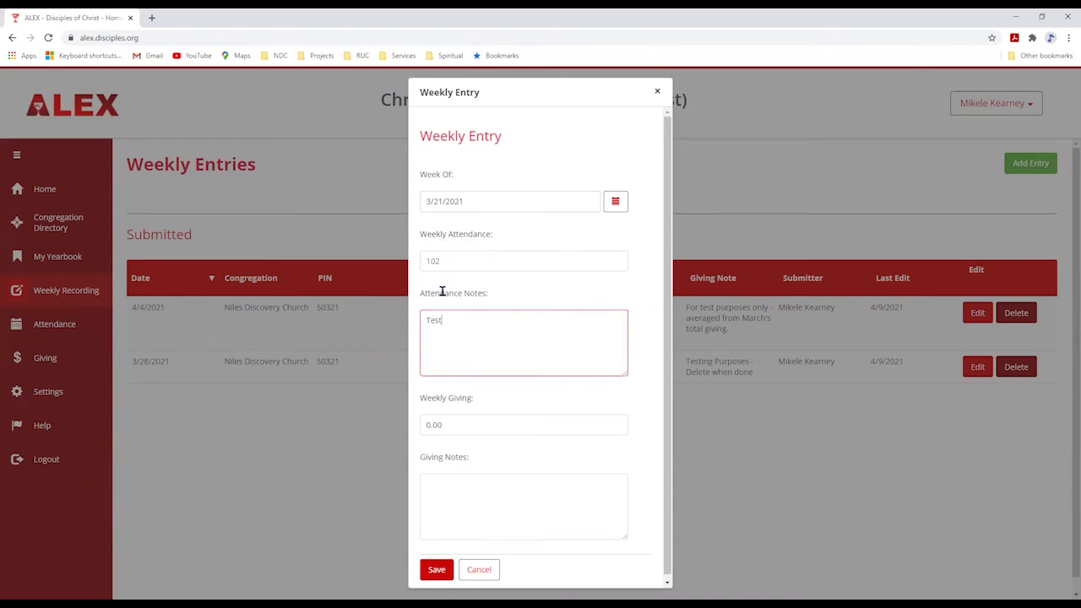
pyautogui.press('Tab')
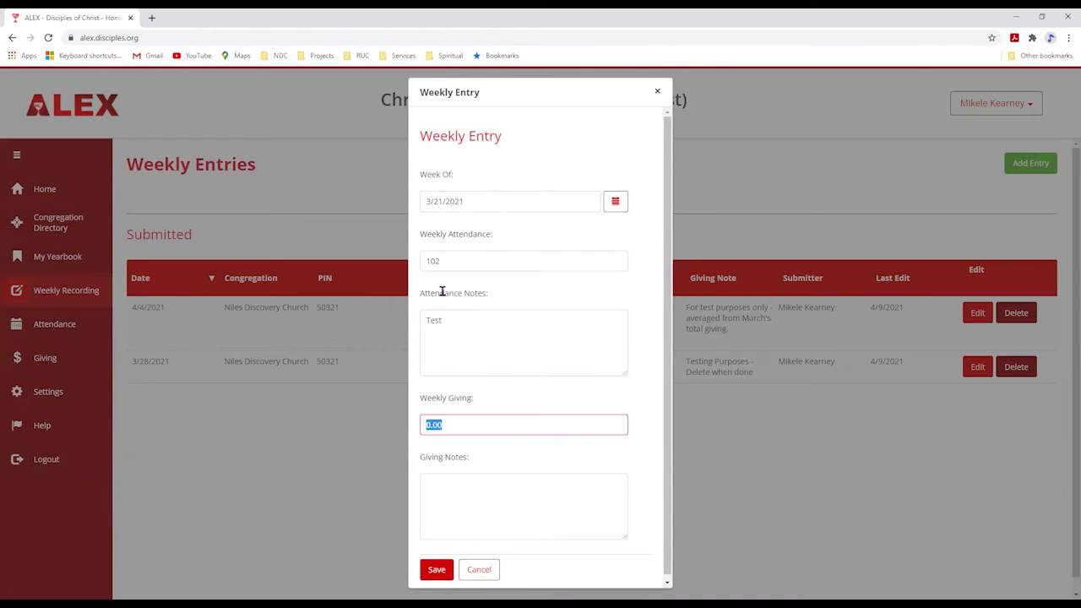
pyautogui.write('12000')
pyautogui.press('Tab')
pyautogui.write('Test only')
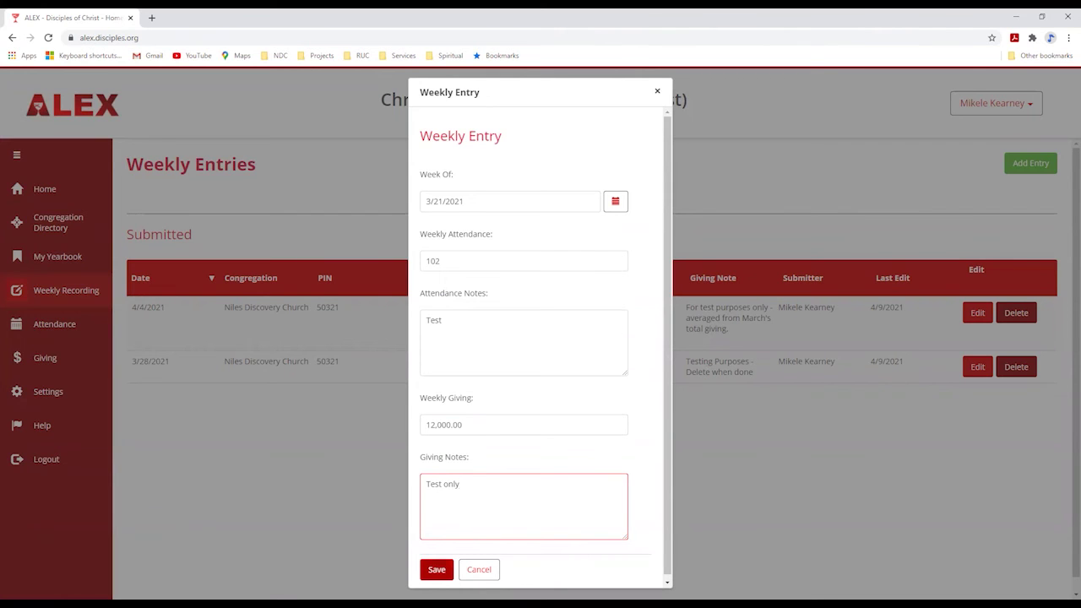
pyautogui.click(436, 569)
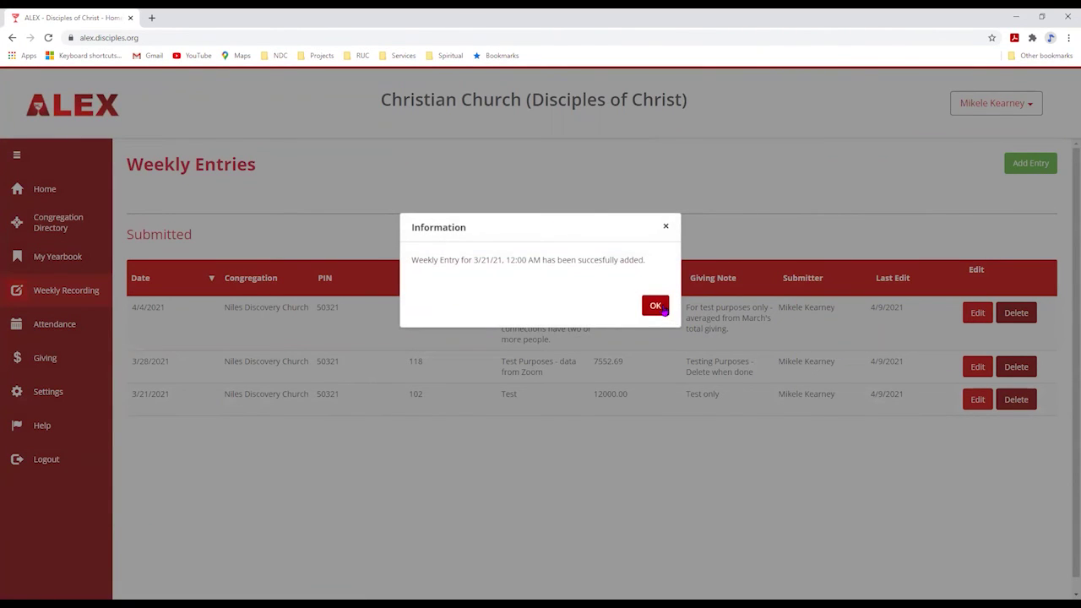
# - Dismiss the success message so the 3/21/2021 entry appears in the Submitted list
pyautogui.click(656, 306)
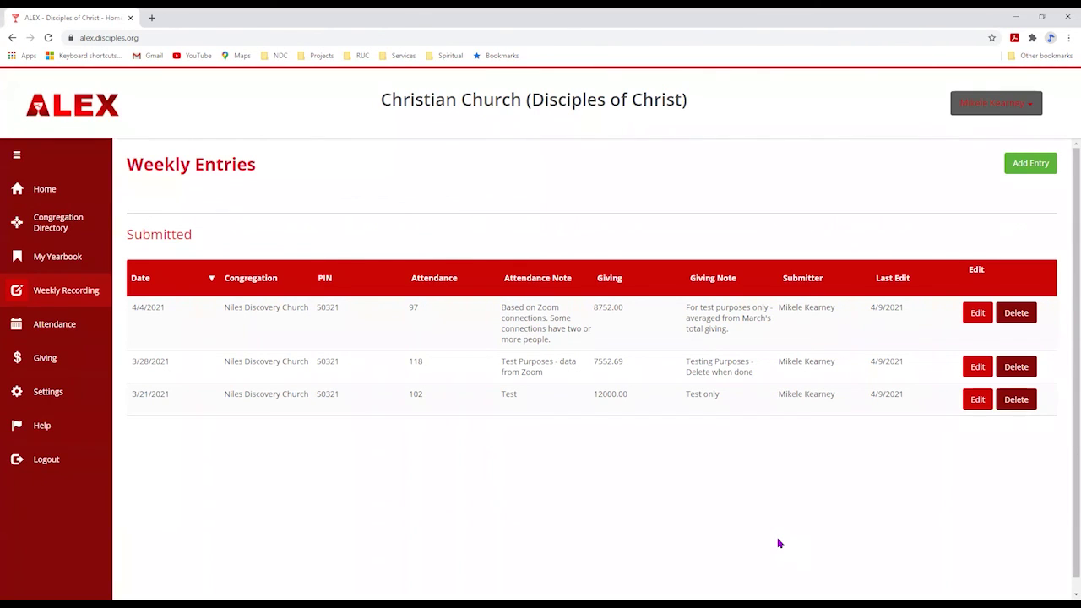
# - Open the Attendance chart and switch its time frame from Current Month to Three Months
pyautogui.click(44, 323)
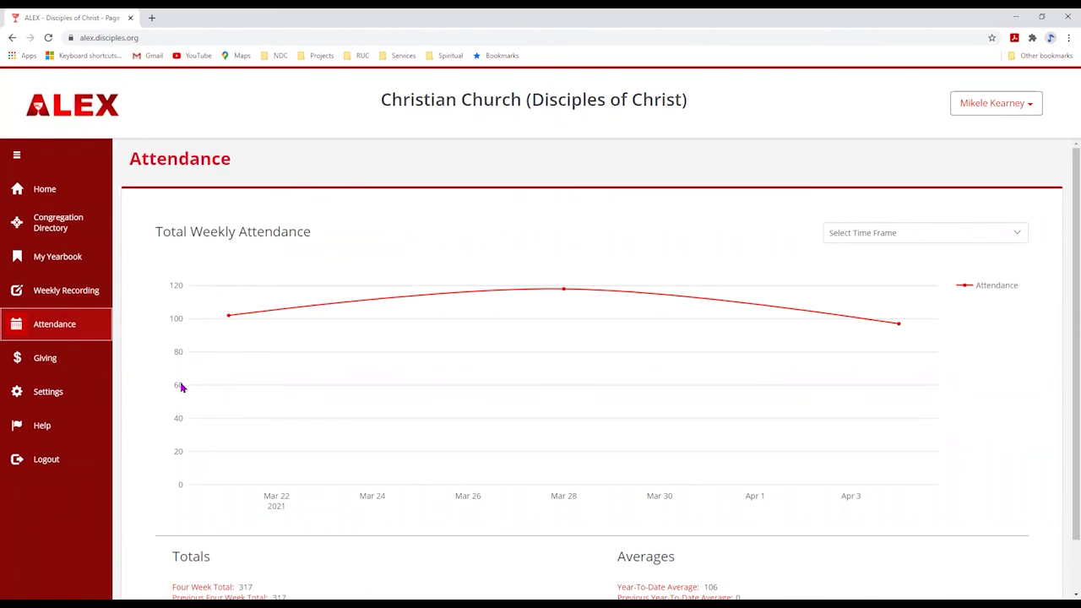
pyautogui.click(905, 241)
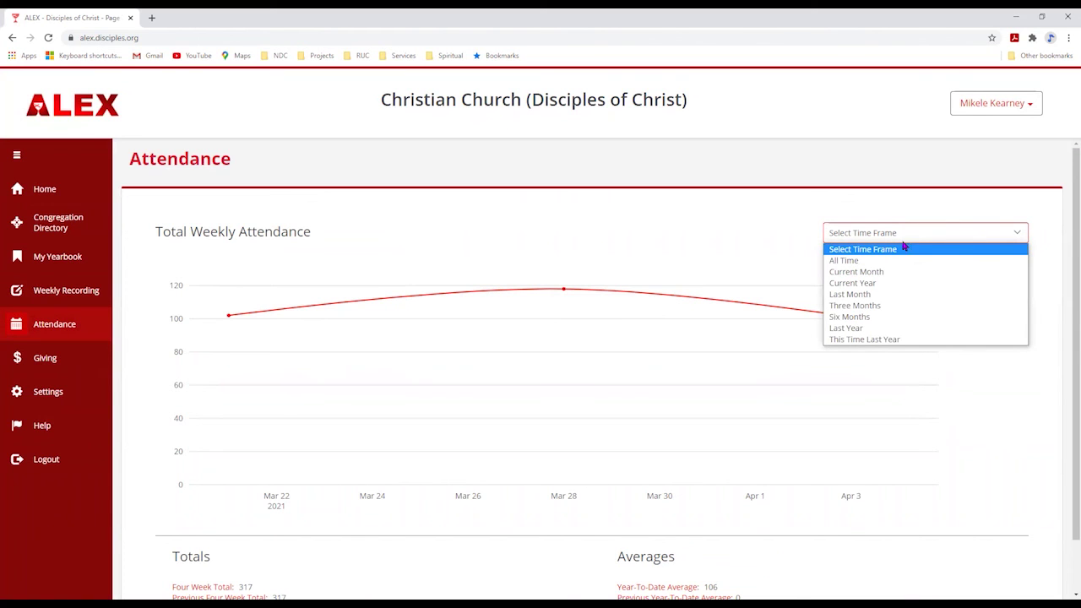
pyautogui.click(874, 272)
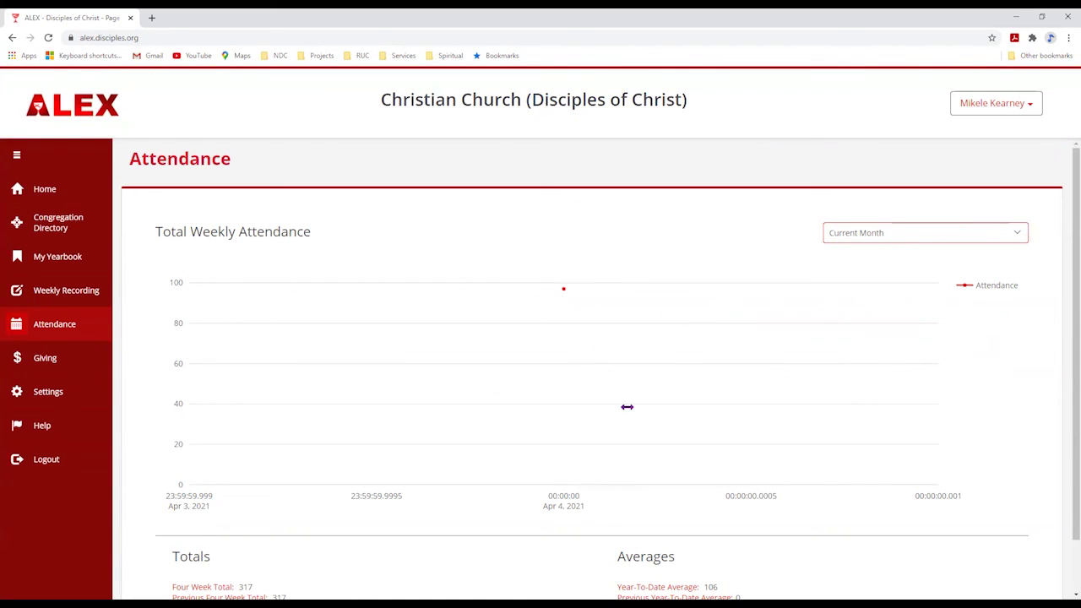
pyautogui.click(931, 236)
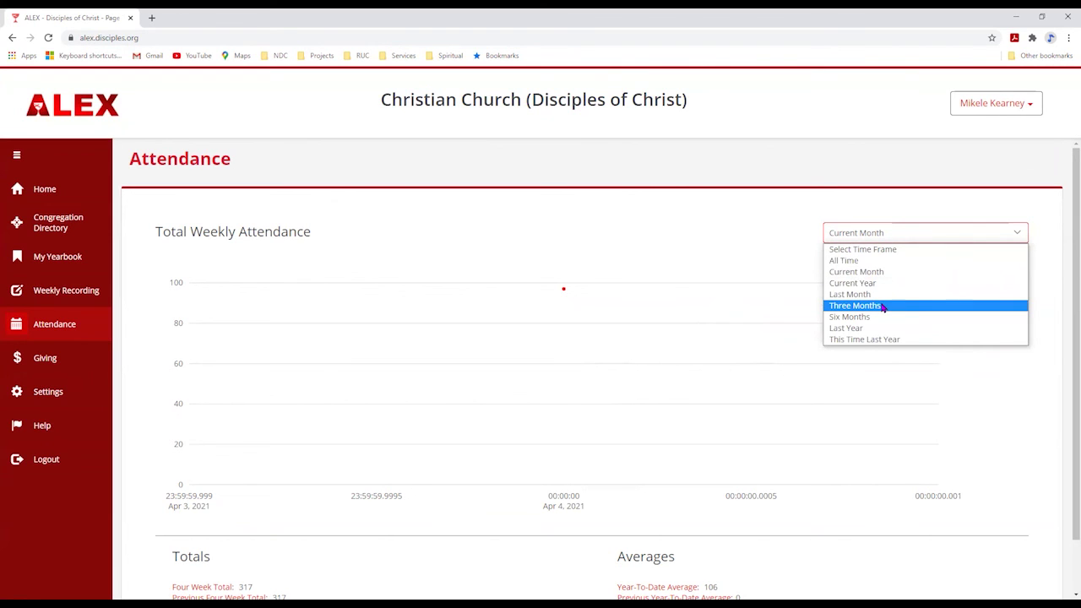
pyautogui.click(883, 306)
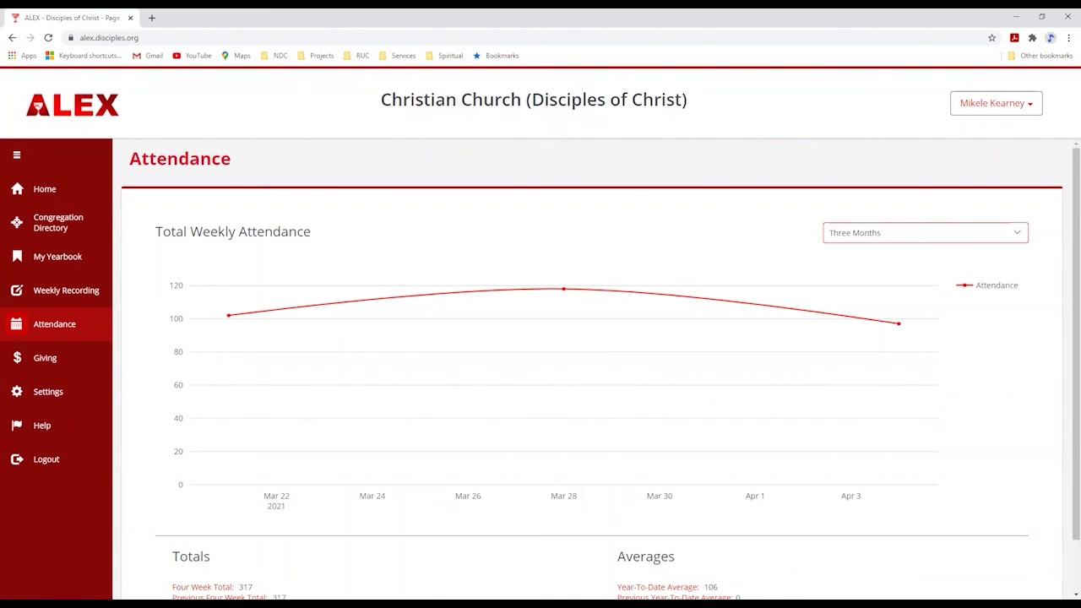
# - View the Giving chart, then open Settings to bring up the Edit Account dialog
pyautogui.click(51, 355)
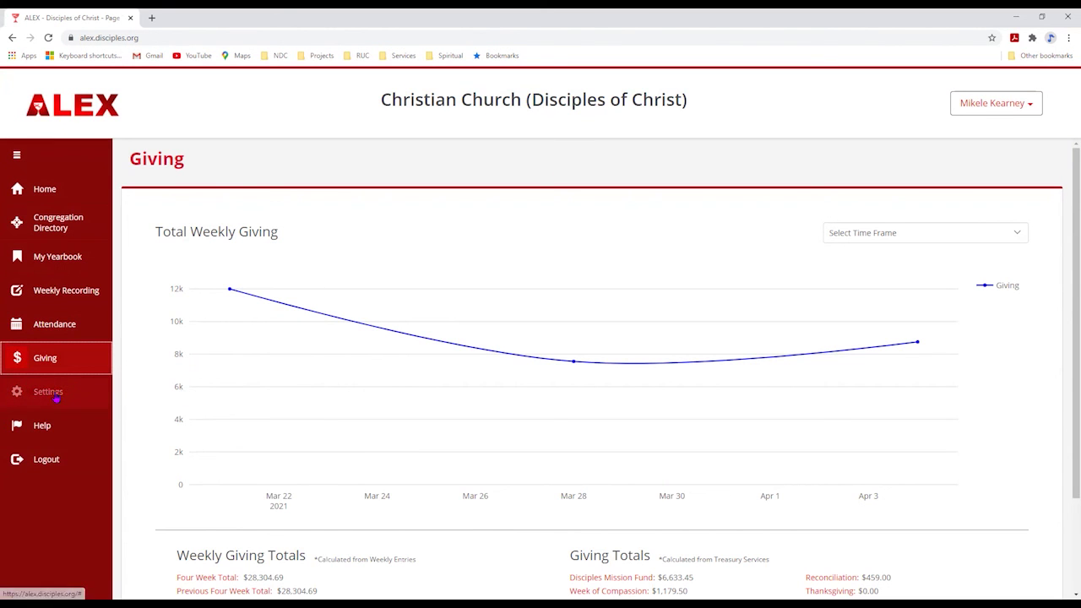
pyautogui.click(53, 393)
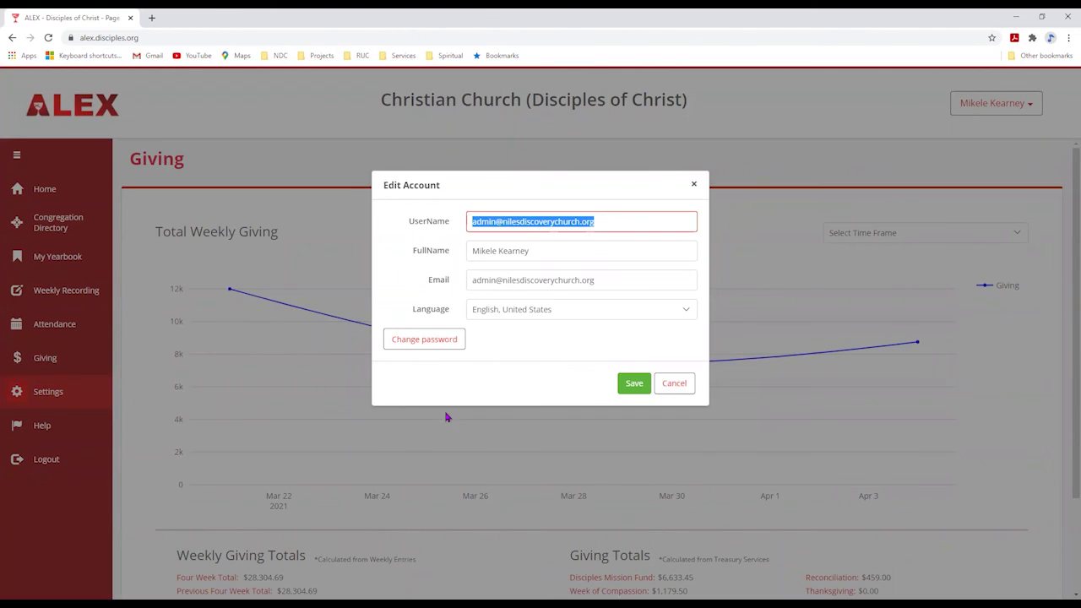
# - Cancel the Edit Account dialog without changes and log out of ALEX
pyautogui.click(693, 384)
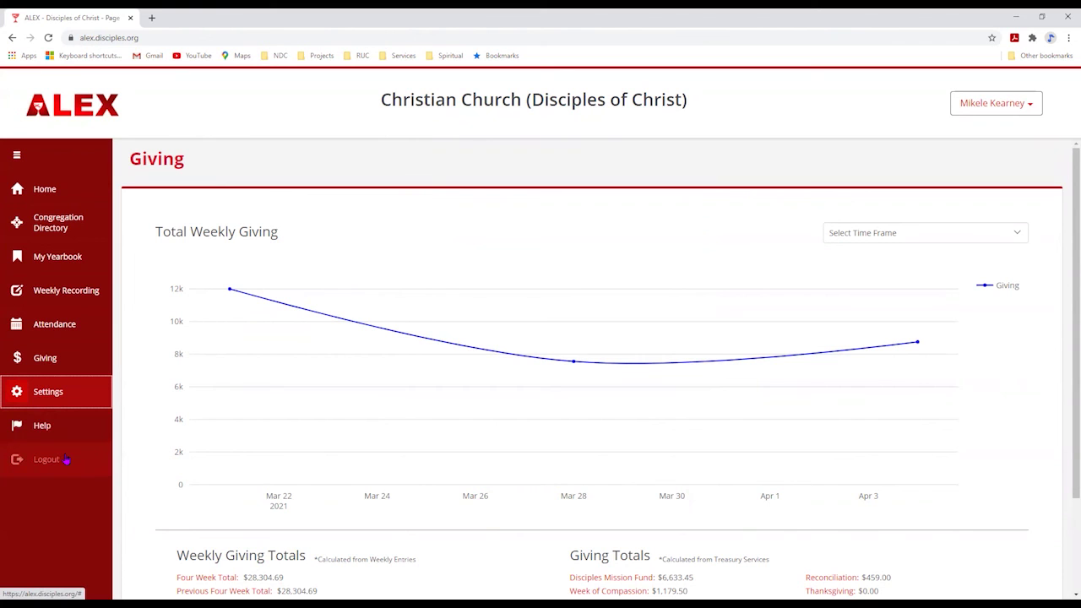
pyautogui.click(59, 459)
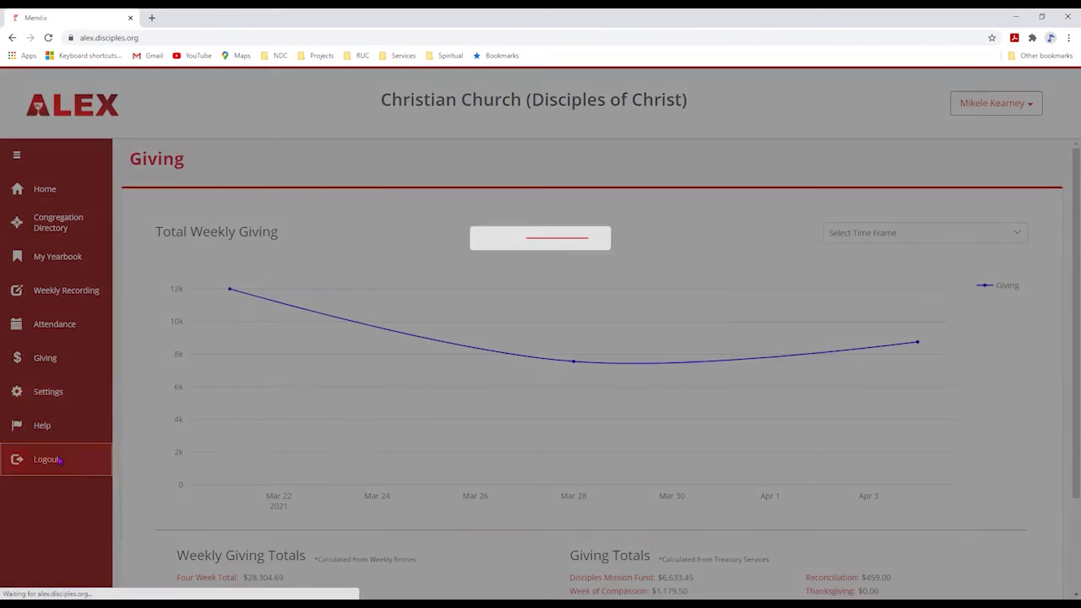